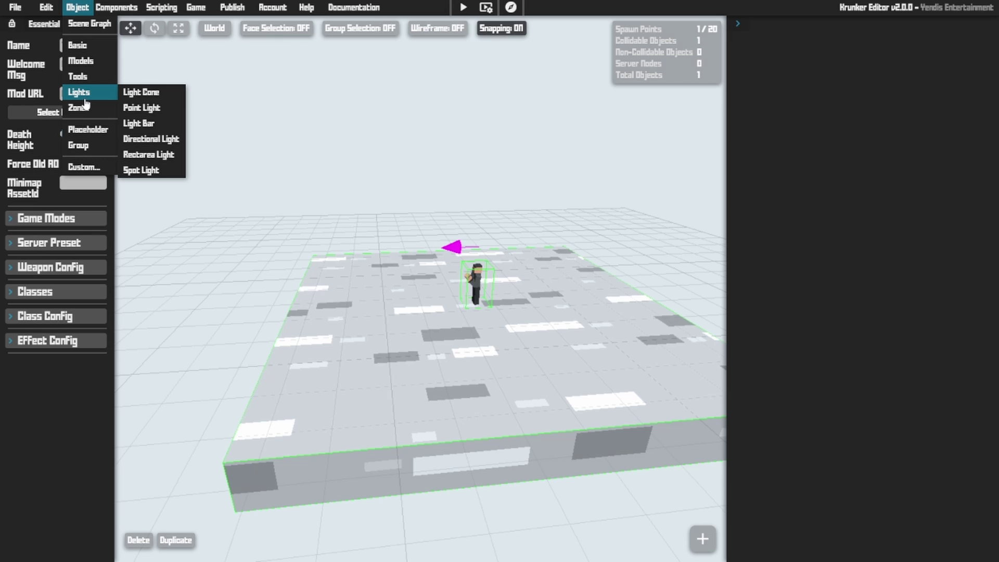
# Add a light cone, raising it to a height of 20 and widening it to 28 along X
pyautogui.moveTo(89, 81)
pyautogui.click(152, 93)
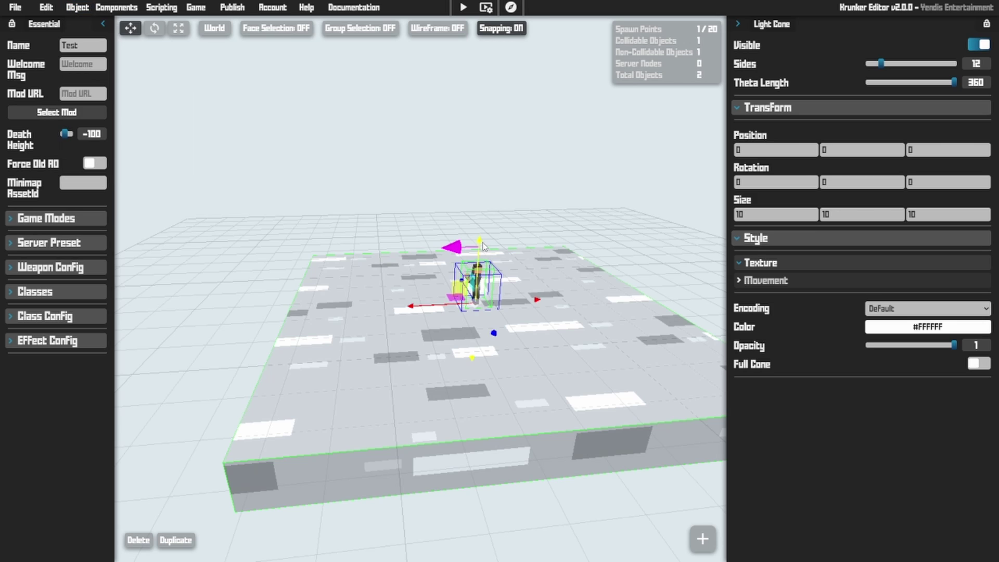
pyautogui.moveTo(493, 192); pyautogui.dragTo(491, 166)
pyautogui.press('3')
pyautogui.moveTo(414, 232); pyautogui.dragTo(315, 233)
pyautogui.press('1')
pyautogui.press('w')
pyautogui.moveTo(947, 83)
pyautogui.mouseDown()
pyautogui.moveTo(919, 85)
pyautogui.moveTo(956, 85)
pyautogui.mouseUp()
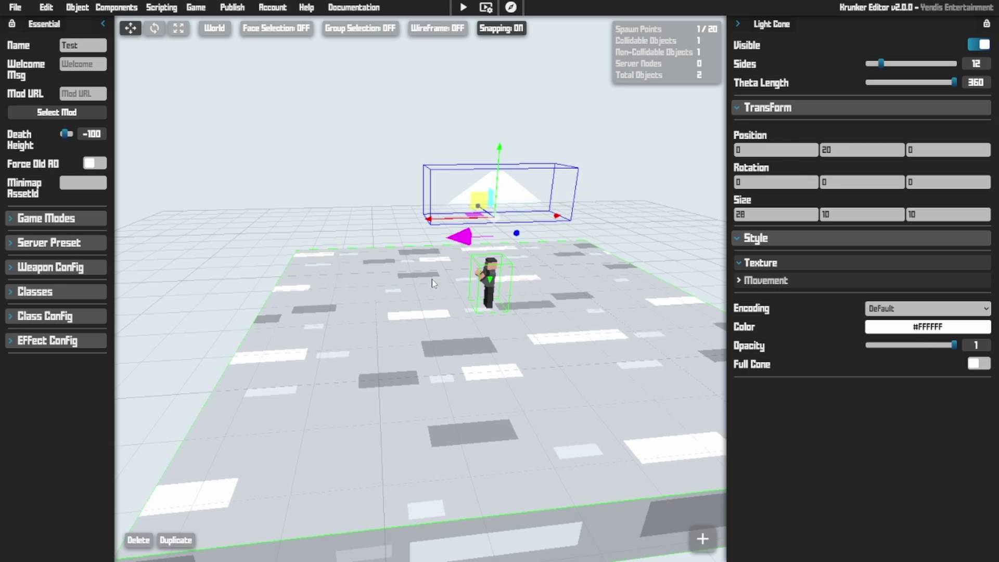
# Delete the light cone above the spawn point
pyautogui.press('s')
pyautogui.press('Delete')
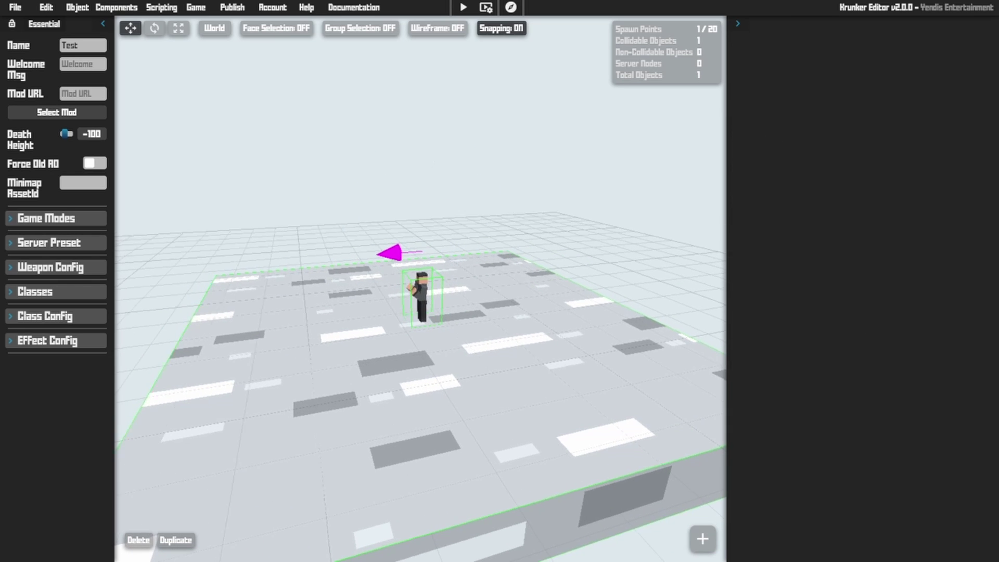
# Insert the Leaderboard_Time prefab from the asset search for "leaderboard" and move its group to X position 23
pyautogui.press('w')
pyautogui.press('d')
pyautogui.press('s')
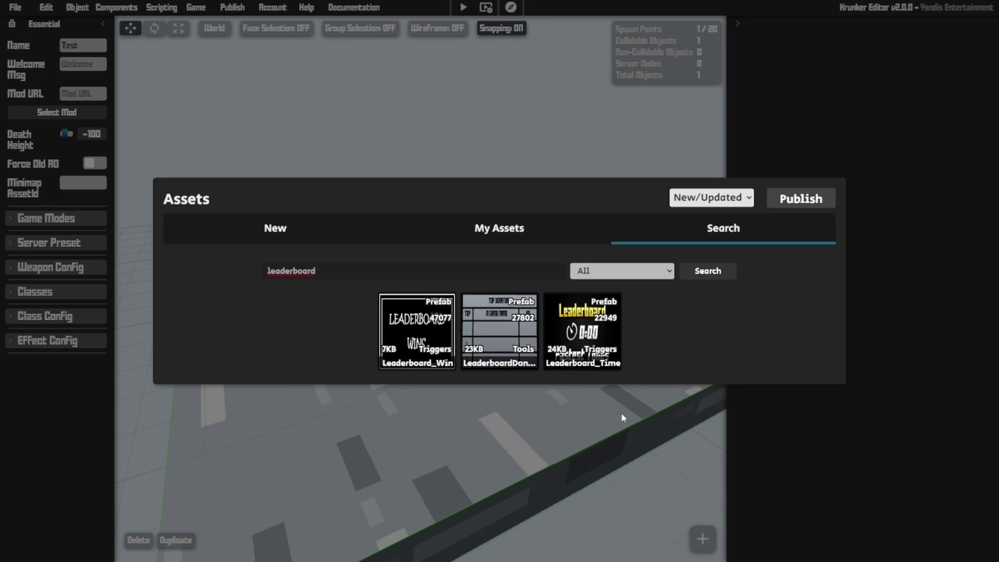
pyautogui.click(608, 359)
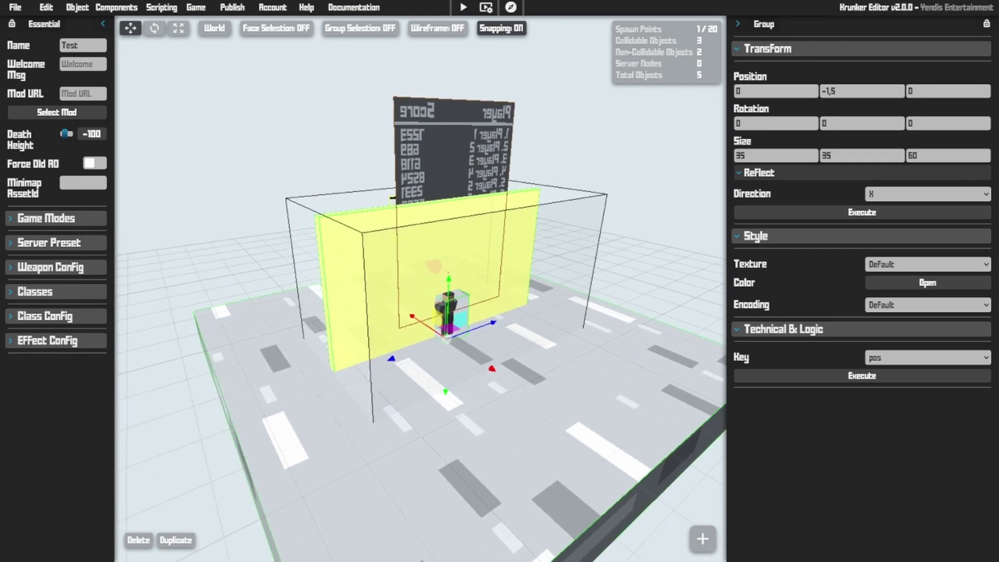
pyautogui.press('a')
pyautogui.moveTo(524, 333)
pyautogui.mouseDown(button='right')
pyautogui.moveTo(697, 333)
pyautogui.moveTo(432, 333)
pyautogui.moveTo(517, 332)
pyautogui.mouseUp(button='right')
pyautogui.press('a')
pyautogui.moveTo(414, 336); pyautogui.dragTo(338, 343)
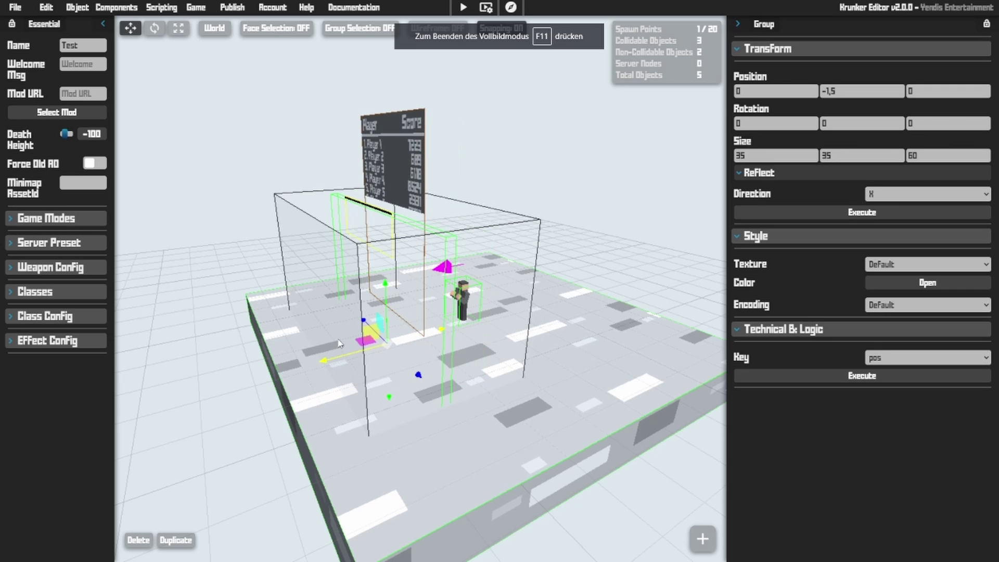
# Ungroup the leaderboard prefab and move the leaderboard board to X position about 11
pyautogui.click(77, 7)
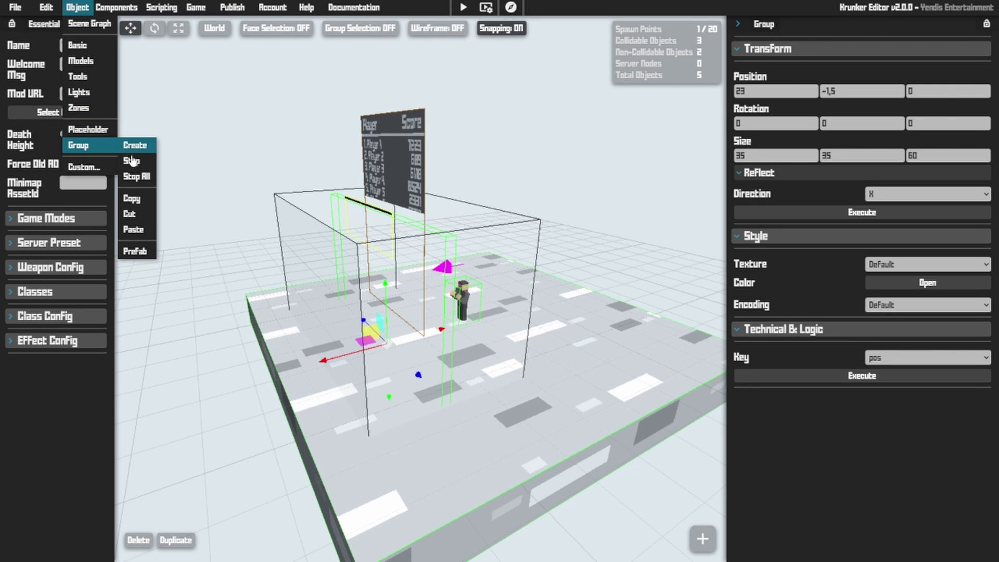
pyautogui.click(133, 145)
pyautogui.moveTo(442, 220); pyautogui.dragTo(448, 220, button='right')
pyautogui.moveTo(443, 171); pyautogui.dragTo(472, 126, button='right')
pyautogui.press('w')
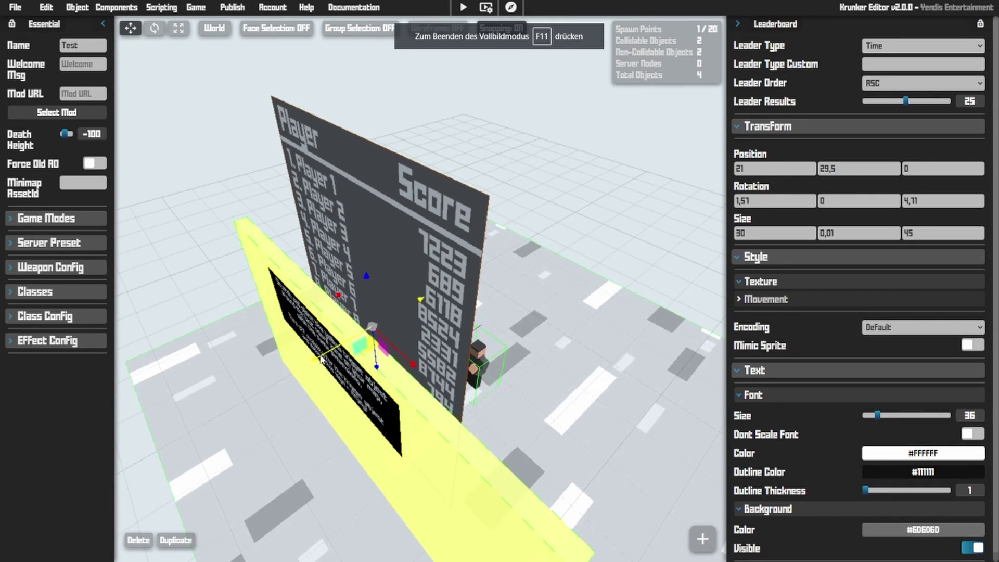
pyautogui.moveTo(319, 359); pyautogui.dragTo(384, 320)
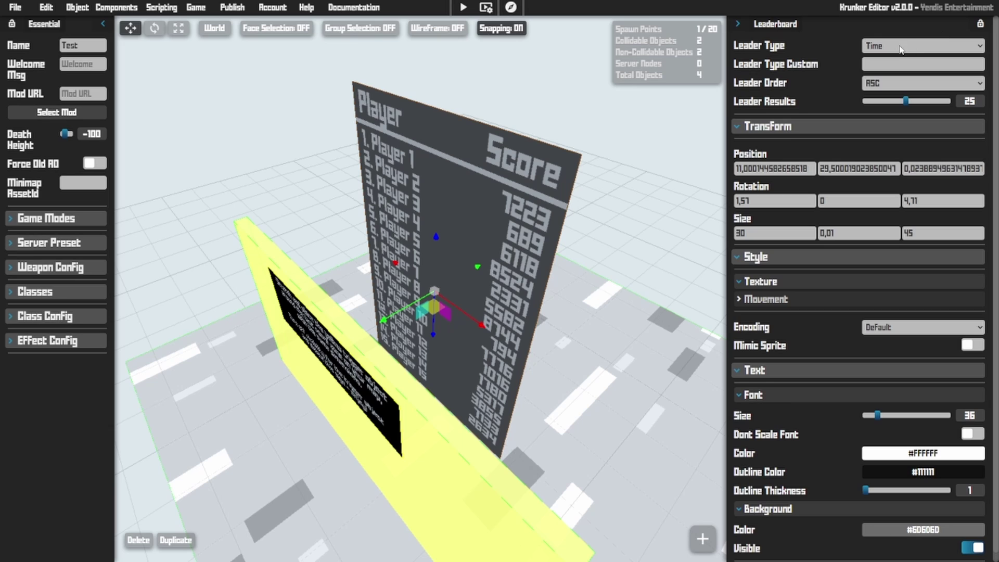
# Set the leaderboard's font size to 41 and toggle its background visibility off and back on
pyautogui.click(895, 84)
pyautogui.click(895, 87)
pyautogui.scroll(-1, 794, 289)
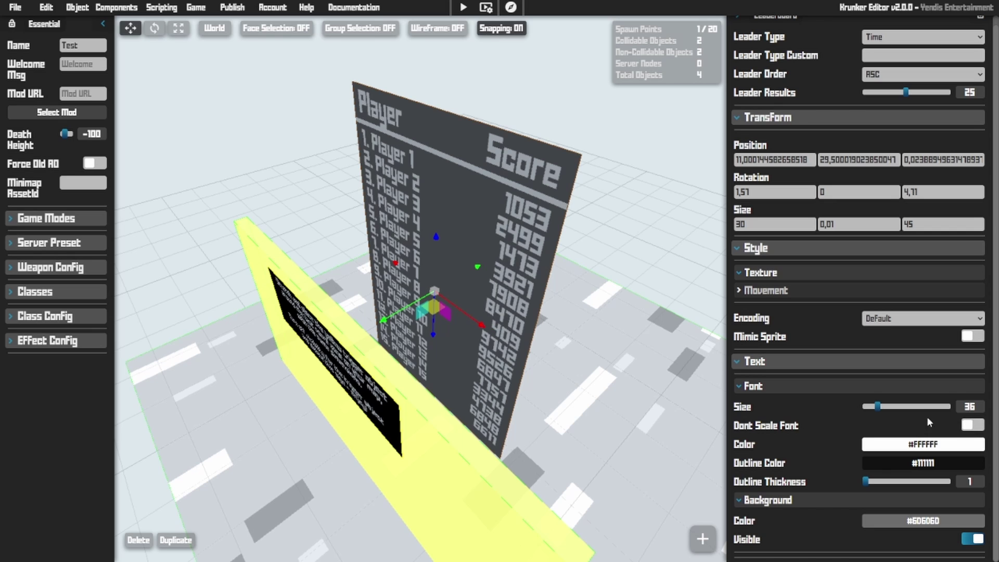
pyautogui.moveTo(877, 407)
pyautogui.mouseDown()
pyautogui.moveTo(899, 411)
pyautogui.moveTo(878, 416)
pyautogui.mouseUp()
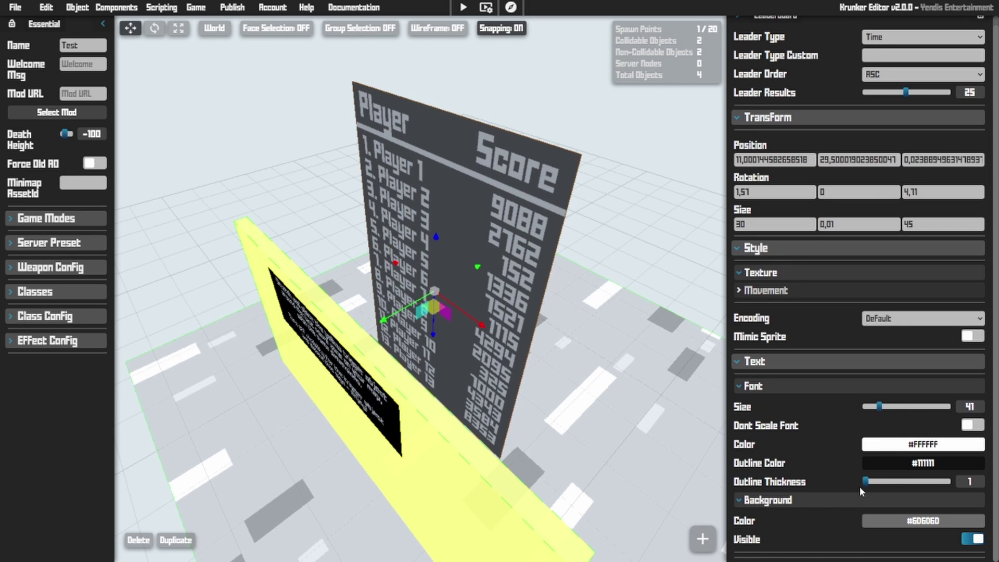
pyautogui.click(969, 539)
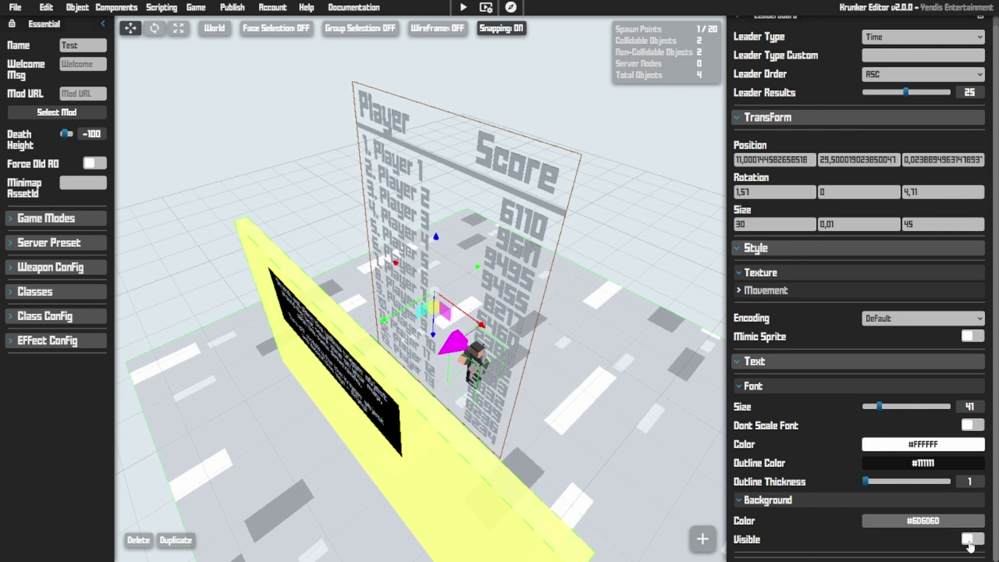
pyautogui.click(970, 540)
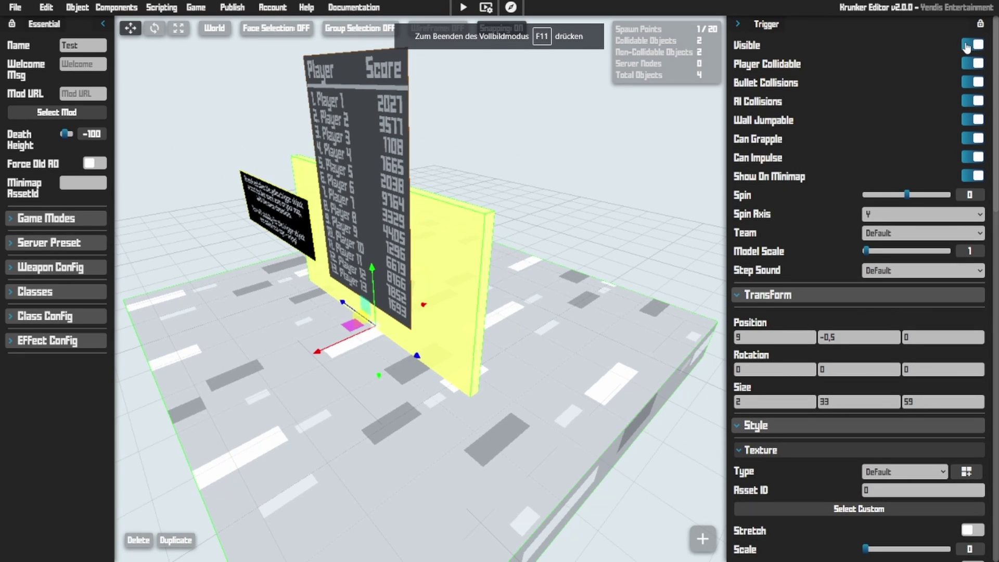
# Turn off the yellow trigger's visibility and player collision, and stretch its X size to 38
pyautogui.click(968, 45)
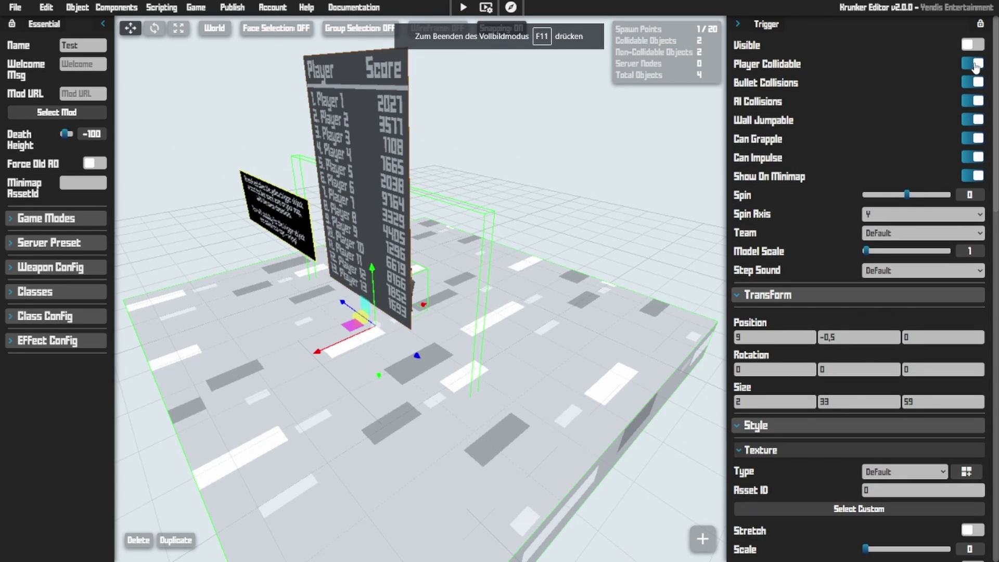
pyautogui.click(972, 63)
pyautogui.press('3')
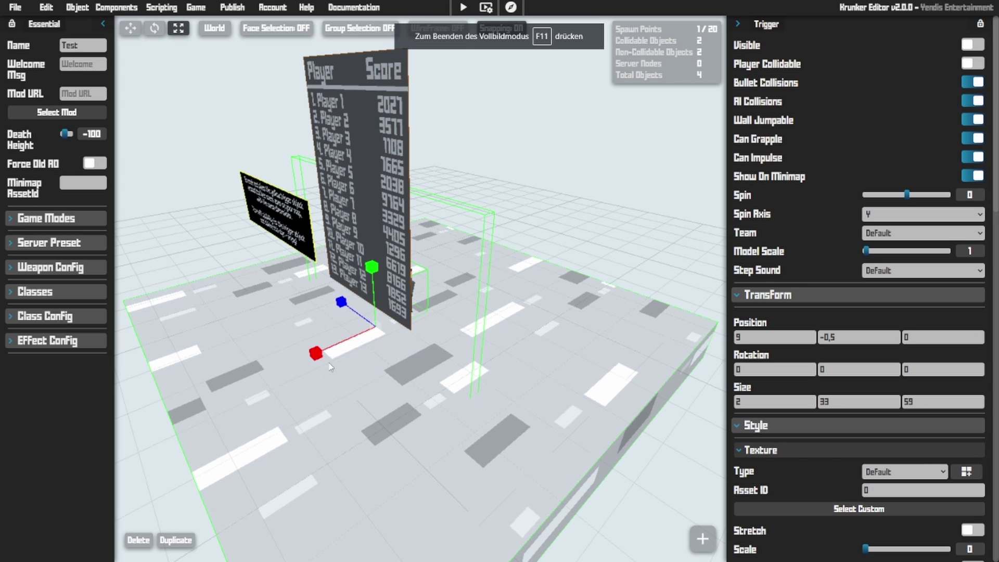
pyautogui.moveTo(316, 353); pyautogui.dragTo(475, 265)
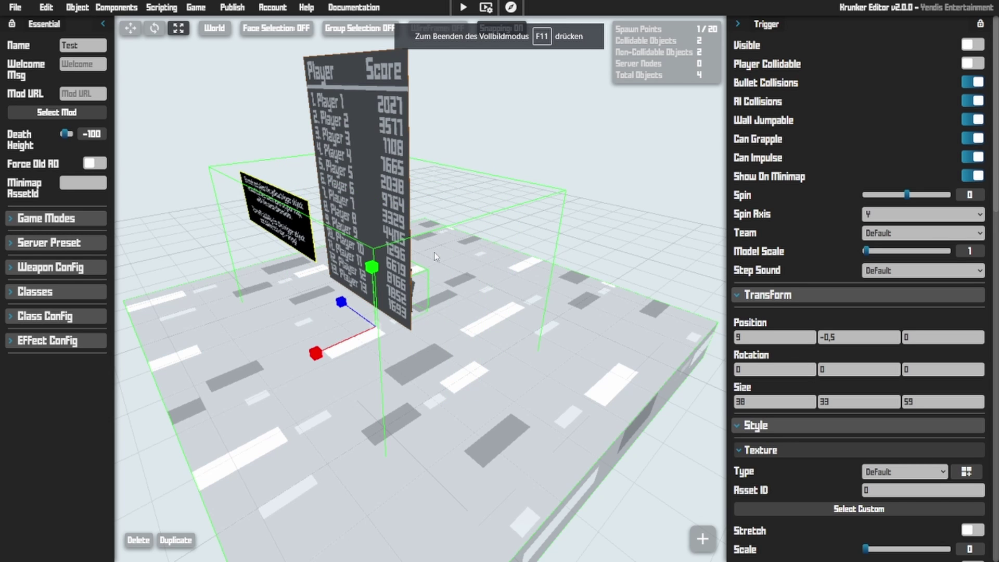
# Examine the trigger's event settings and its configured trigger actions, including Save Data and Send Message
pyautogui.scroll(-10, 827, 340)
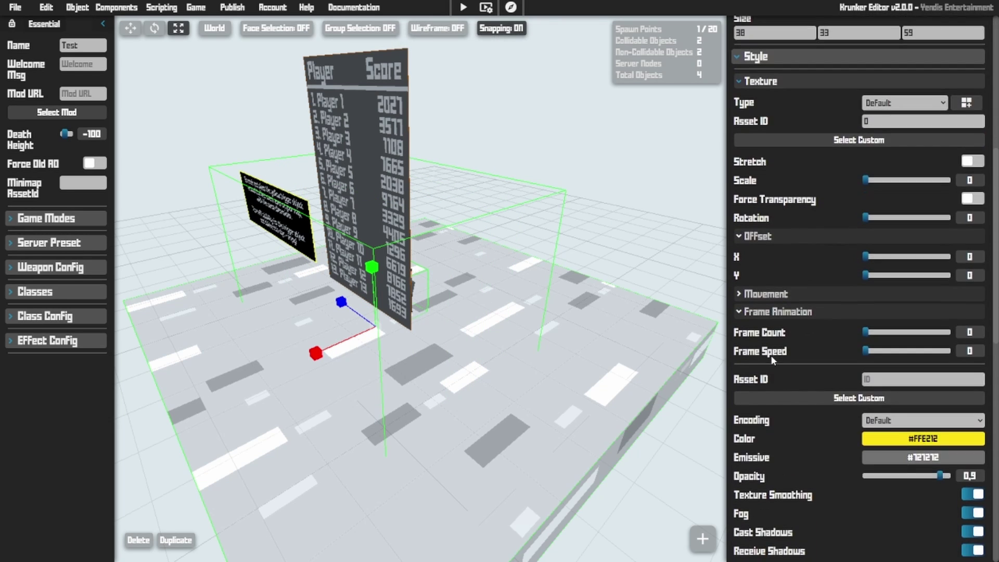
pyautogui.scroll(-8, 772, 360)
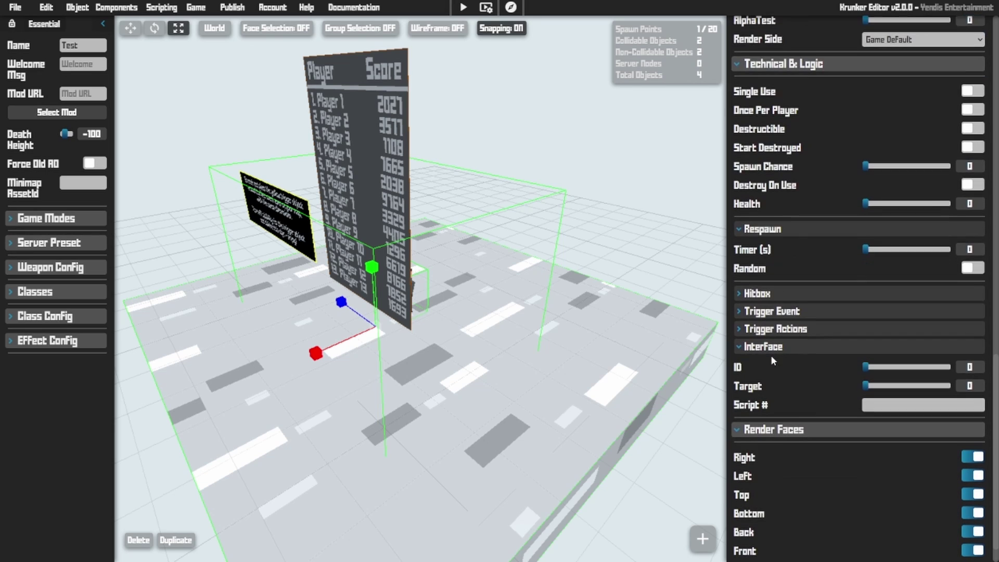
pyautogui.click(810, 284)
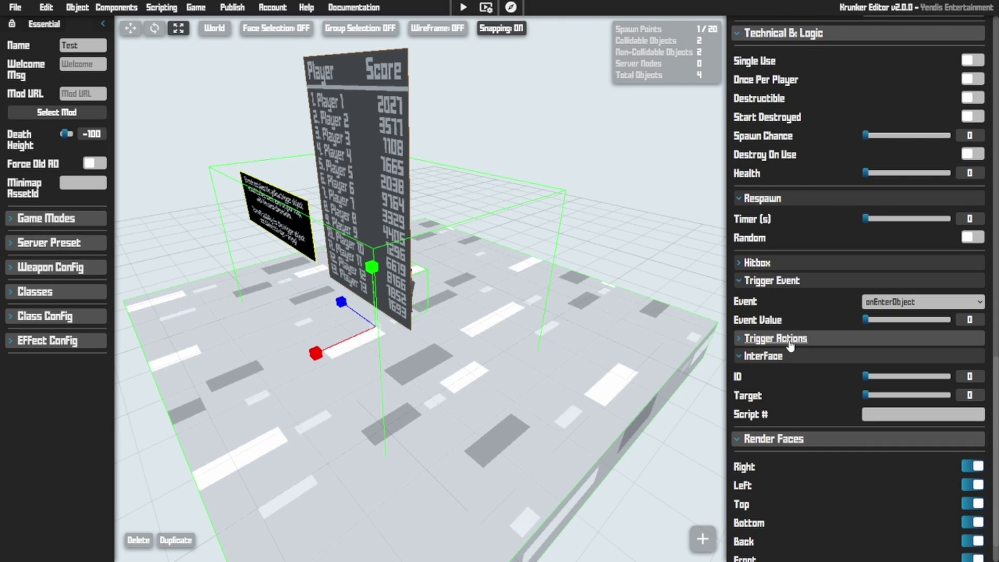
pyautogui.click(793, 339)
pyautogui.click(795, 420)
pyautogui.click(793, 399)
pyautogui.scroll(-2, 791, 403)
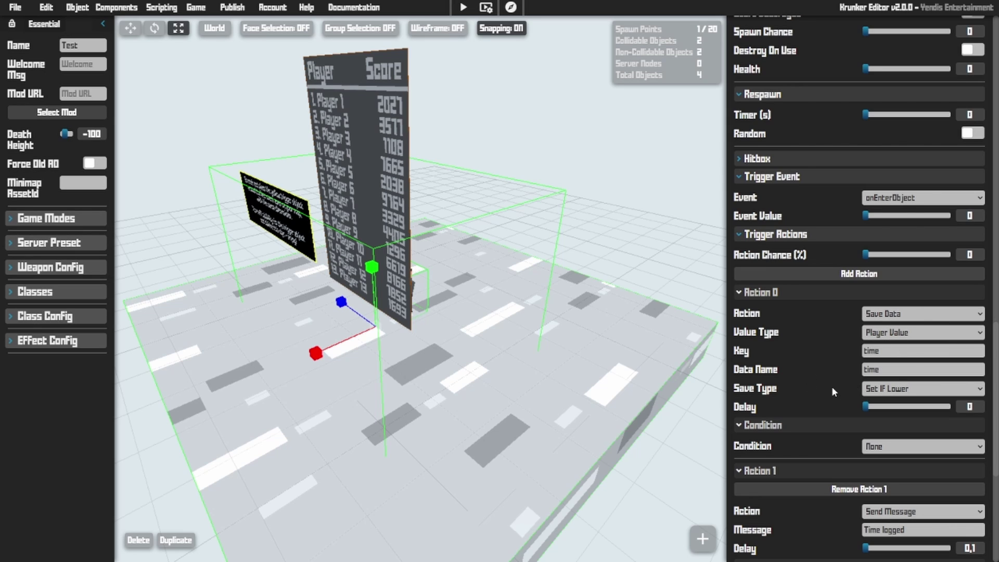
pyautogui.scroll(-2, 832, 386)
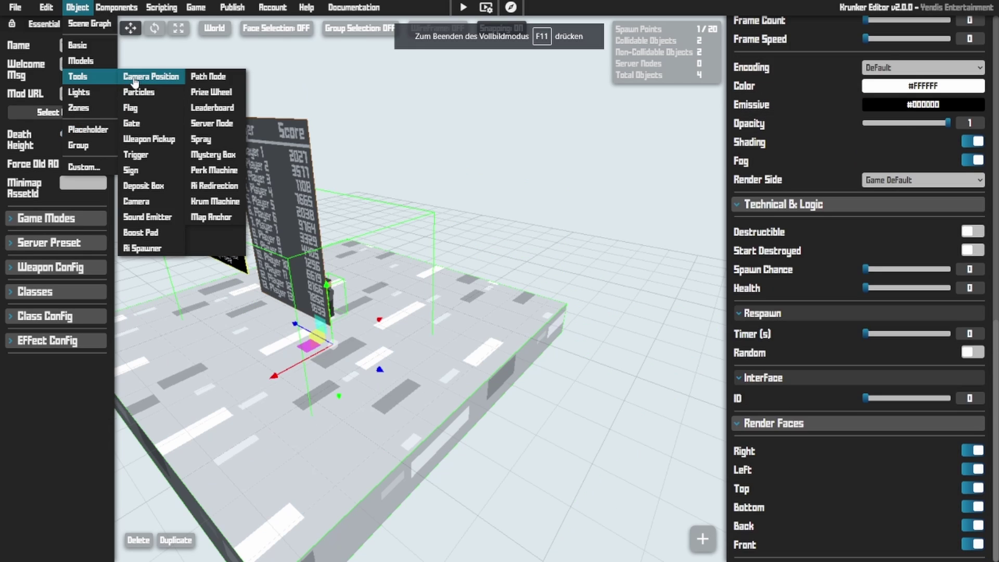
# Add a Camera Position object and move it away from the origin, above the map
pyautogui.click(185, 76)
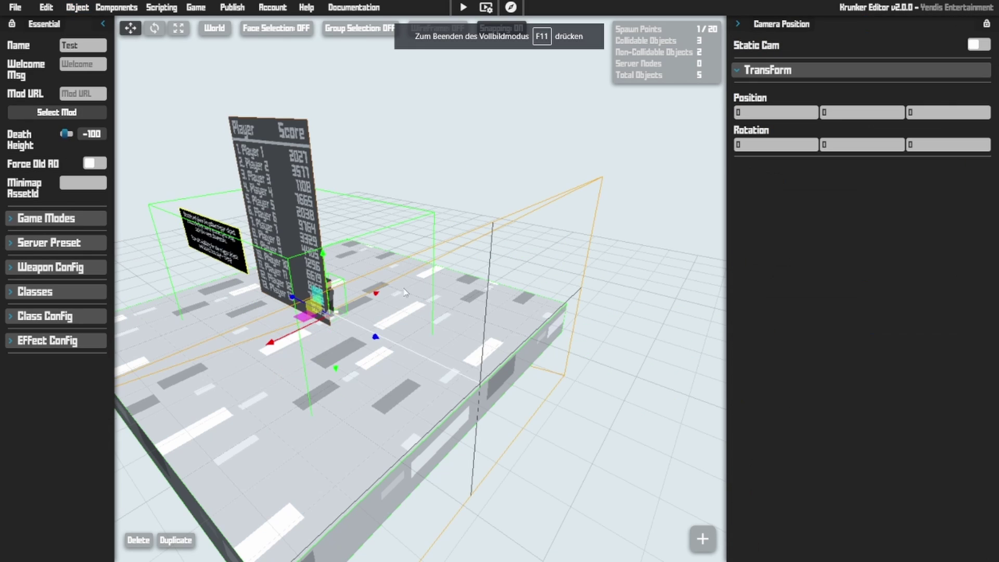
pyautogui.moveTo(302, 319); pyautogui.dragTo(432, 253)
# Place a gate near the platform's edge as a tall, wide wall, with Cost Score as its method
pyautogui.scroll(-3, 432, 253)
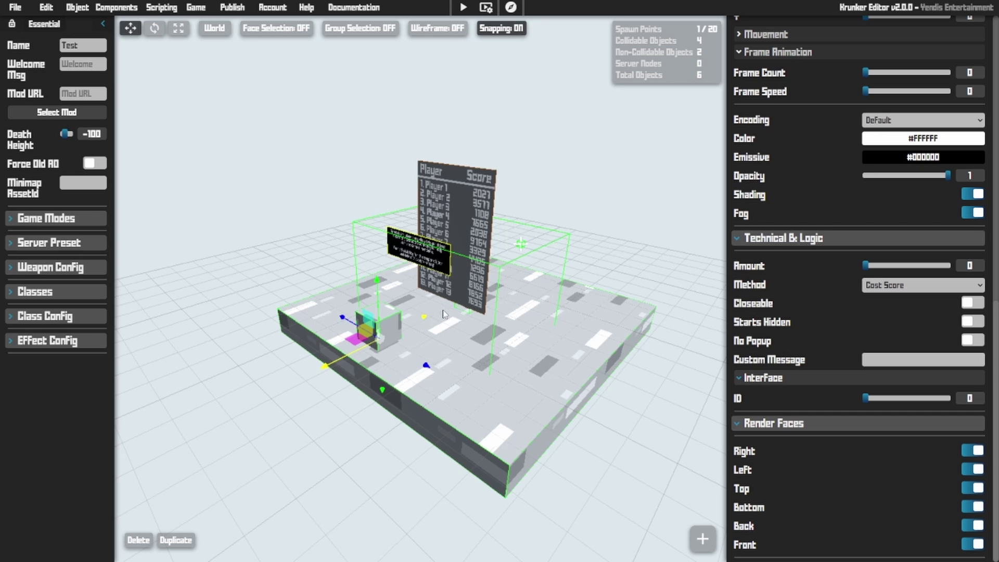
pyautogui.scroll(6, 395, 338)
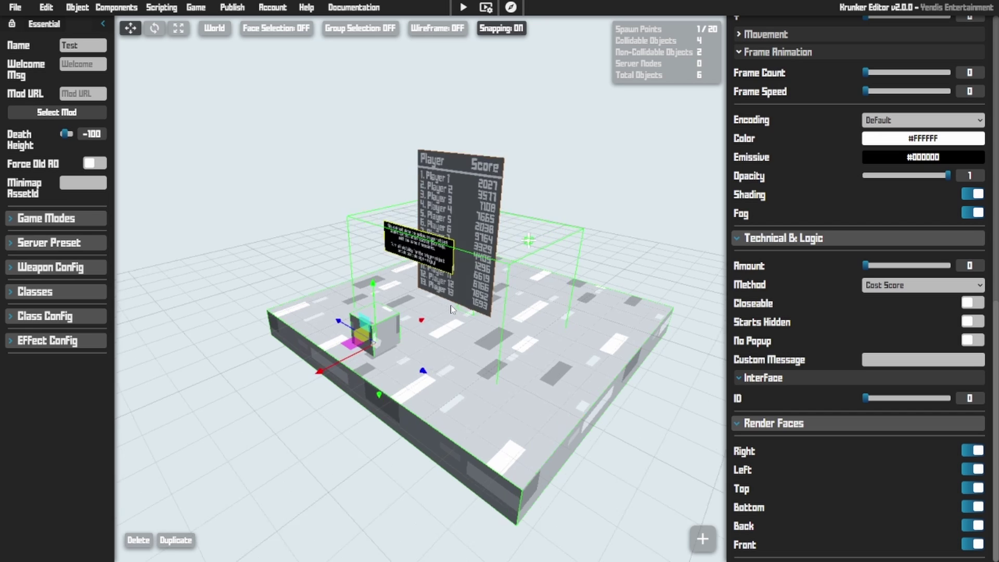
pyautogui.press('r')
pyautogui.moveTo(293, 412); pyautogui.dragTo(347, 260)
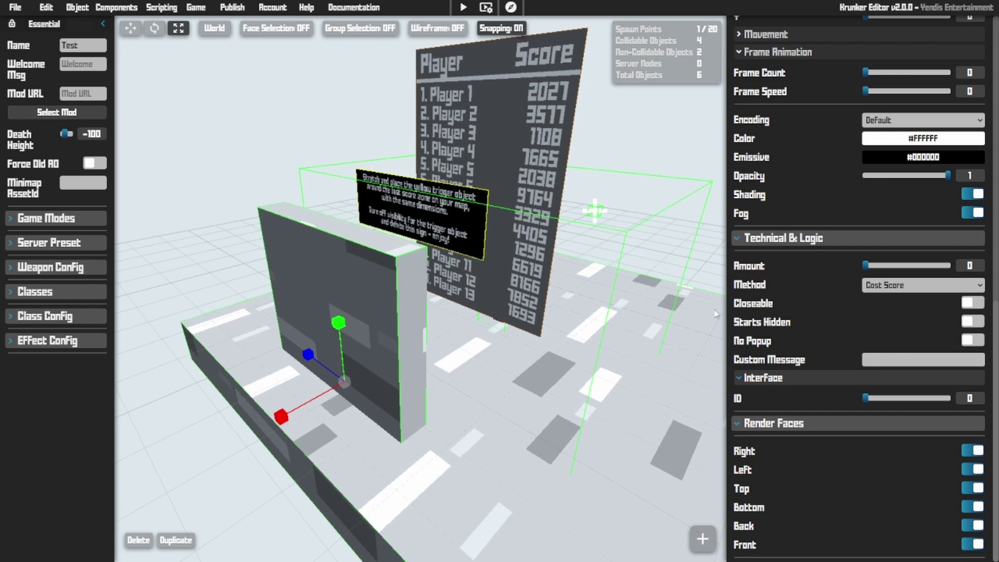
pyautogui.press('w')
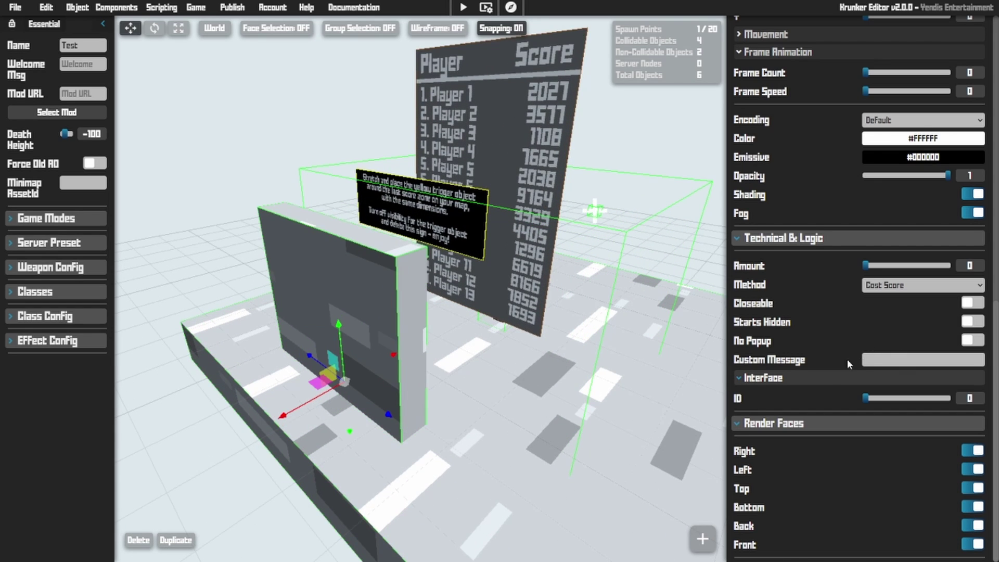
pyautogui.click(923, 287)
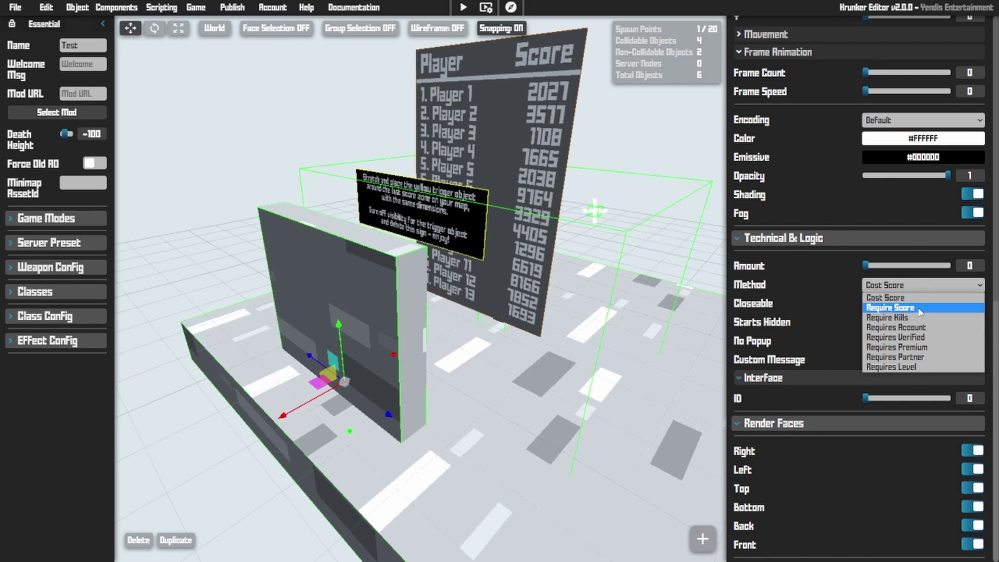
pyautogui.click(947, 298)
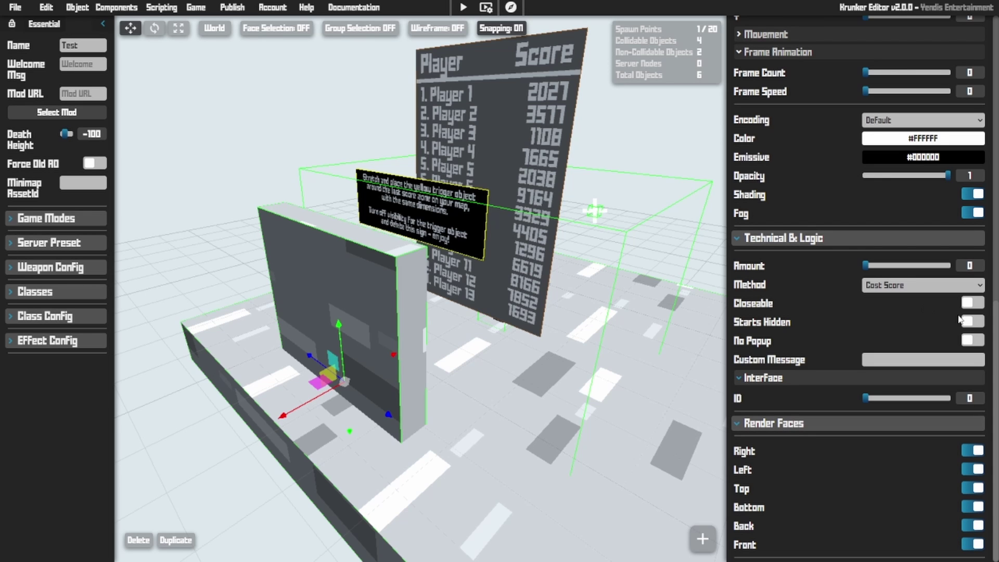
# Add a weapon pickup and move it to X 25, Z -43 on the platform
pyautogui.press('s')
pyautogui.moveTo(572, 249); pyautogui.dragTo(606, 299, button='right')
pyautogui.moveTo(77, 7)
pyautogui.moveTo(89, 77)
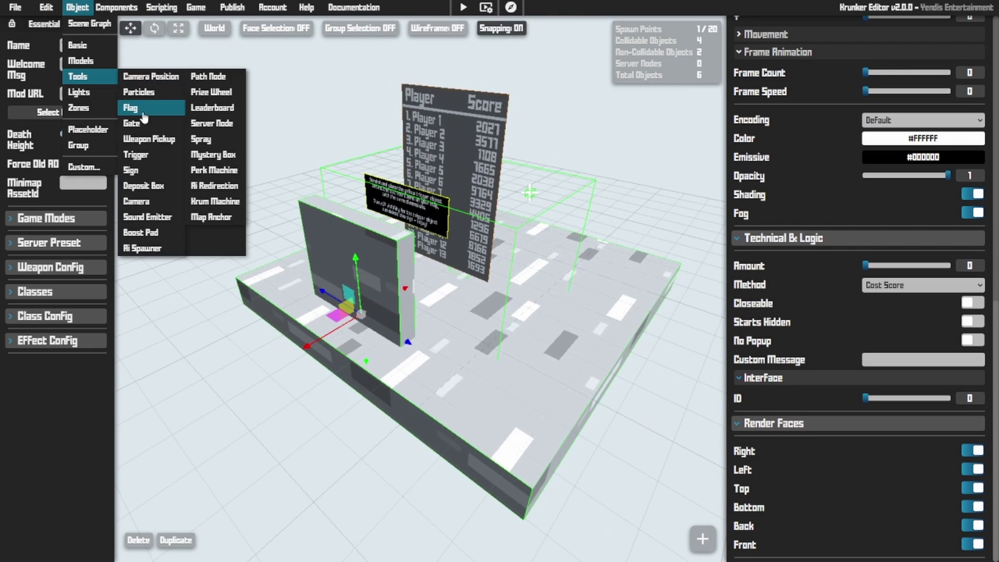
pyautogui.click(149, 139)
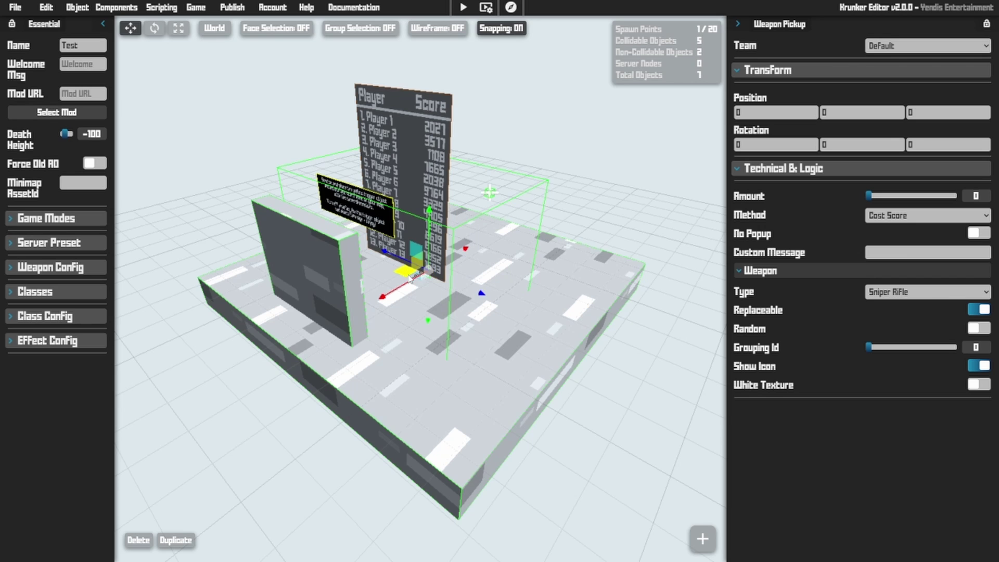
pyautogui.moveTo(411, 278); pyautogui.dragTo(502, 411)
# Set the pickup's weapon type to Machine Gun and leave its team at Default
pyautogui.scroll(10, 501, 411)
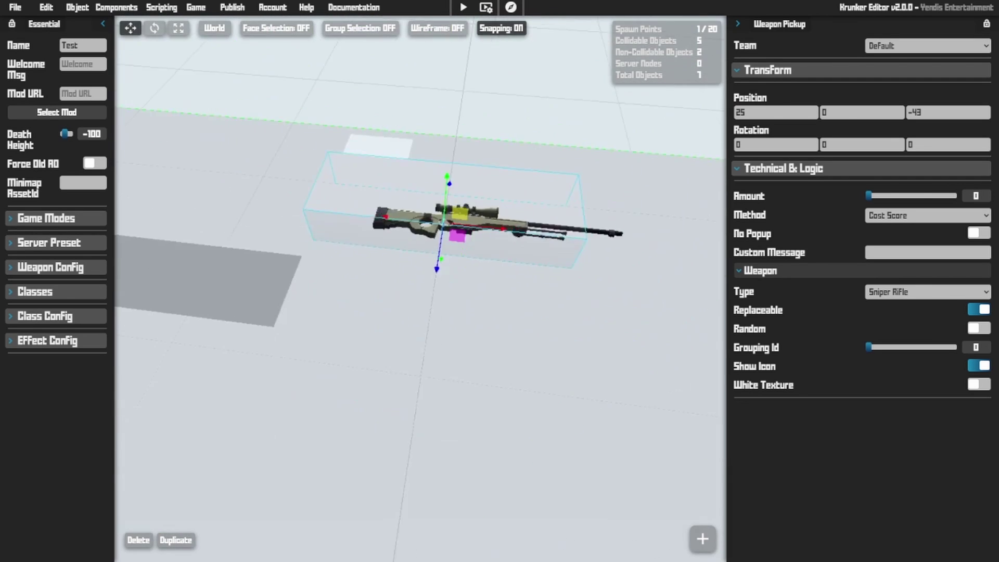
pyautogui.press('s')
pyautogui.press('d')
pyautogui.moveTo(501, 411); pyautogui.dragTo(447, 406, button='right')
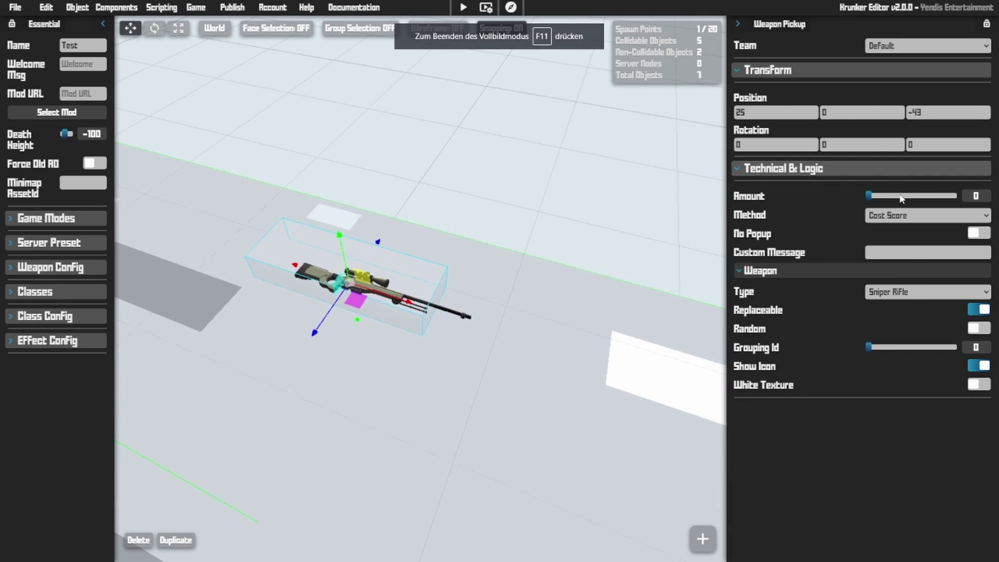
pyautogui.click(916, 292)
pyautogui.click(906, 369)
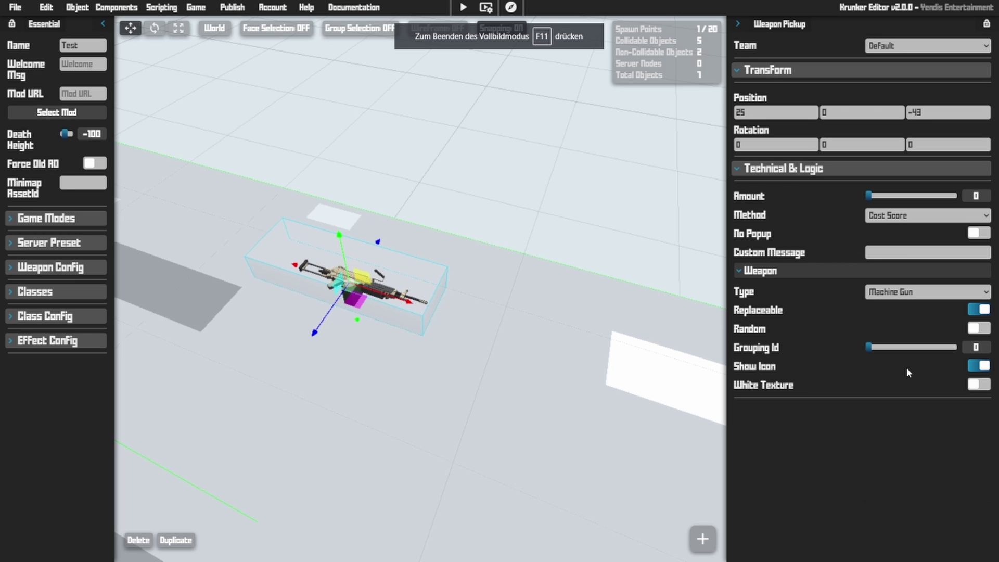
pyautogui.click(911, 49)
pyautogui.click(901, 51)
# Add a sign and place it at the platform's edge around X -23, Z -52
pyautogui.moveTo(388, 307); pyautogui.dragTo(250, 306, button='right')
pyautogui.press('d')
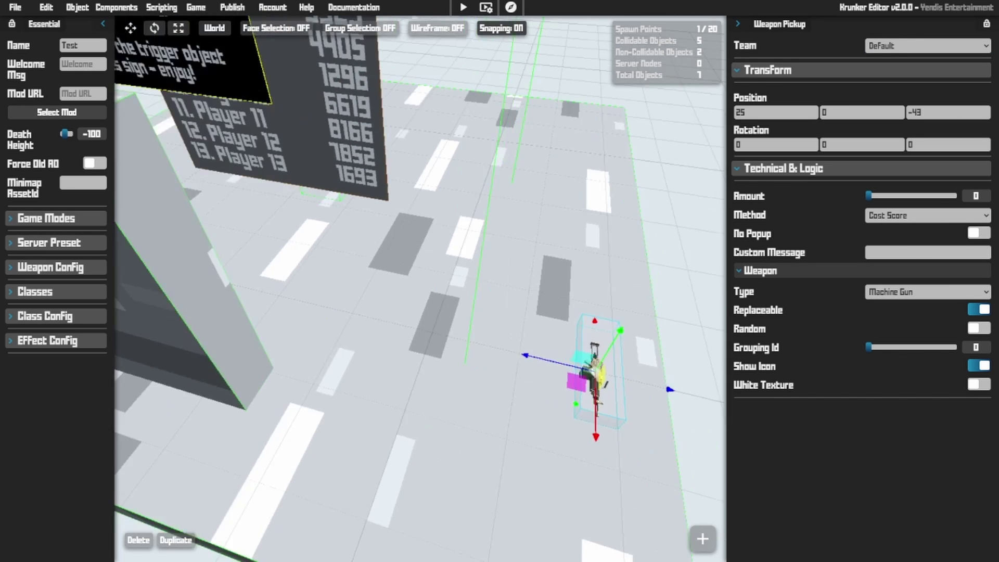
pyautogui.press('s')
pyautogui.moveTo(421, 289); pyautogui.dragTo(448, 292, button='right')
pyautogui.moveTo(83, 10)
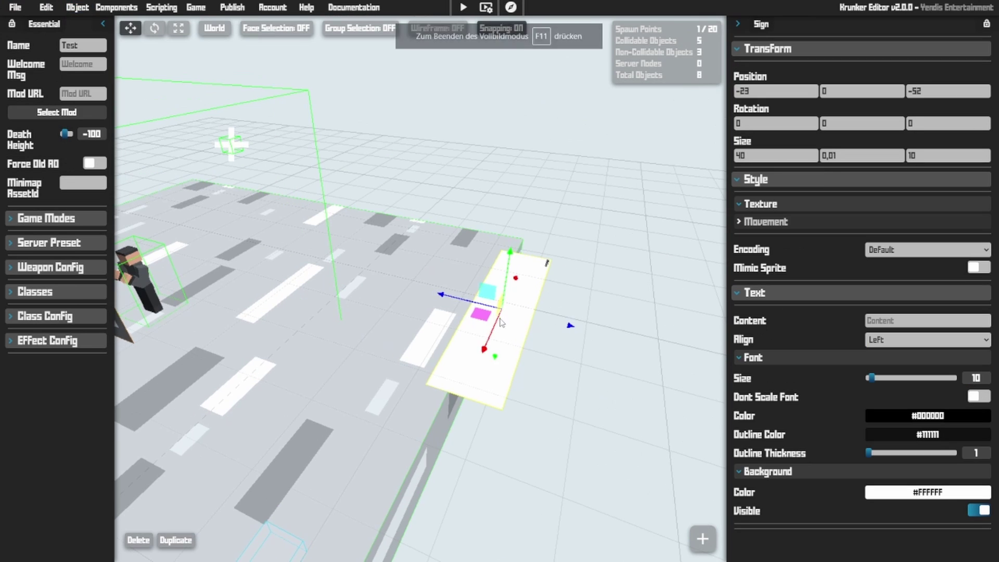
# Move the sign to X -22, Z -47 and set the rotation snapping to 45 in the object settings
pyautogui.moveTo(481, 315); pyautogui.dragTo(456, 314)
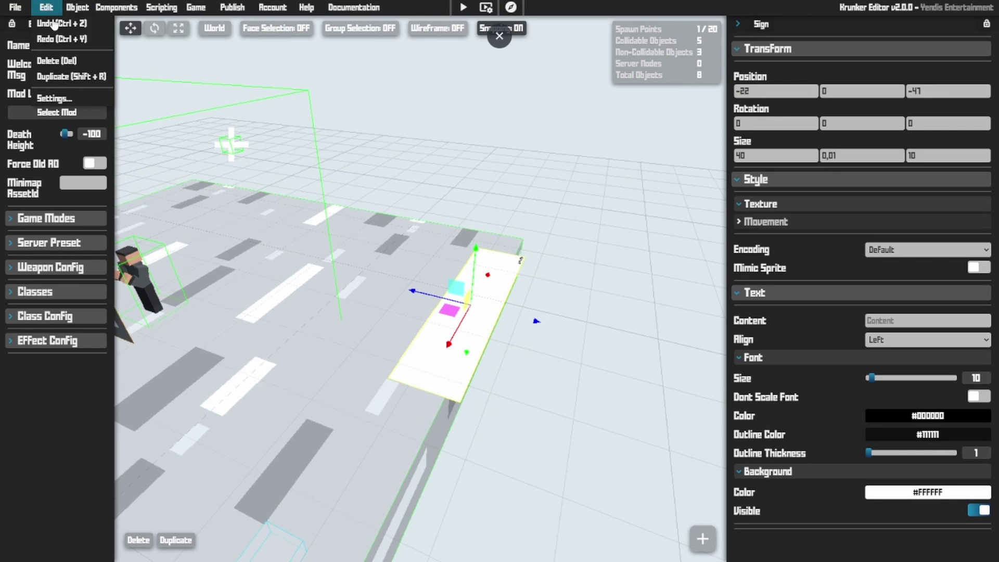
pyautogui.moveTo(48, 10)
pyautogui.click(47, 99)
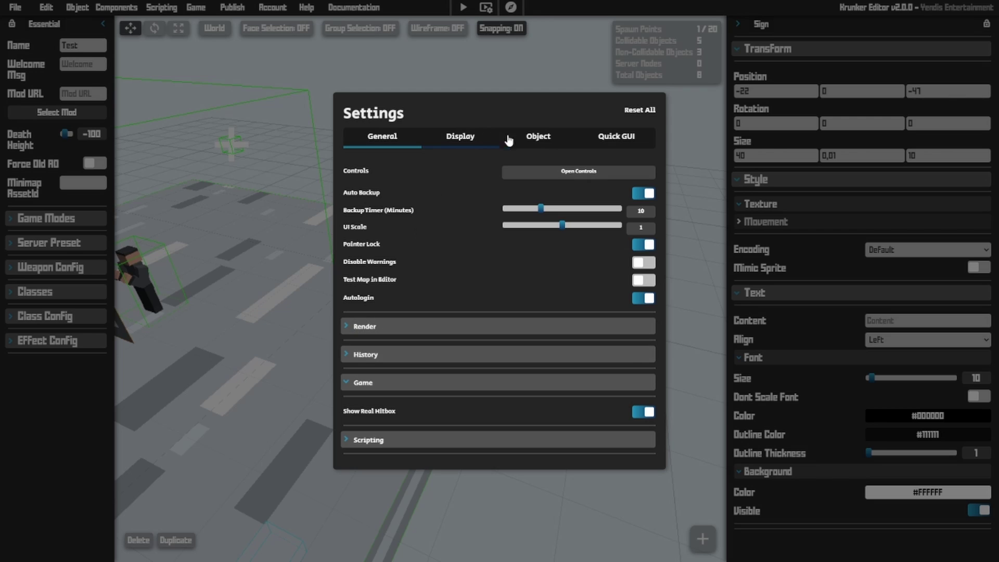
pyautogui.click(536, 136)
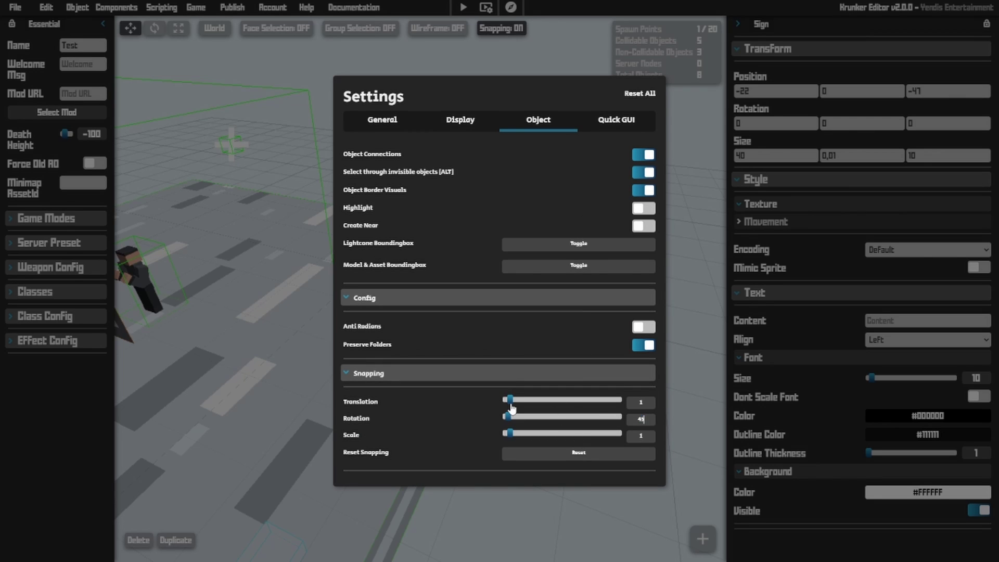
pyautogui.click(712, 435)
# Rotate the sign so it stands upright and raise it above the platform to about Y 17
pyautogui.press('r')
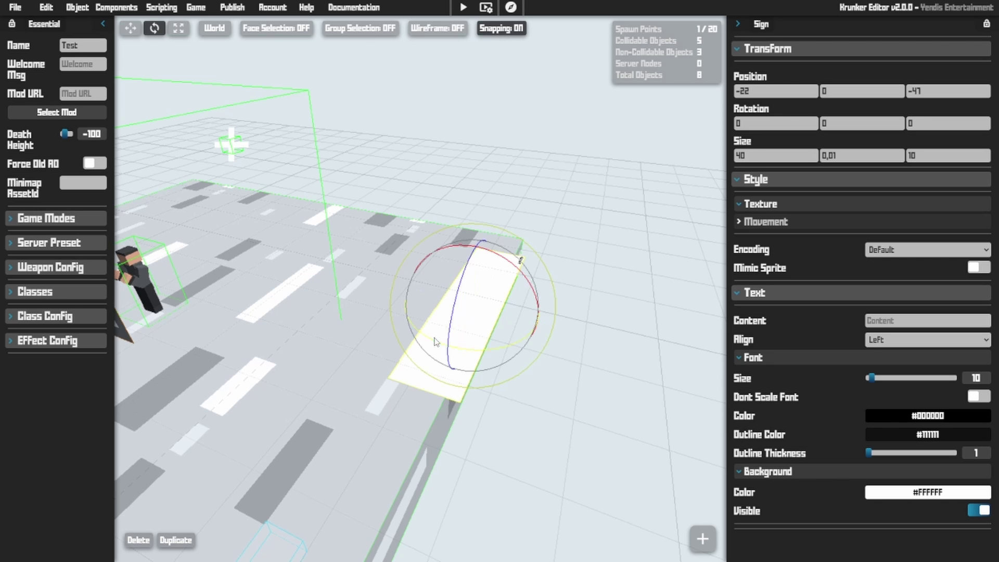
pyautogui.moveTo(433, 337)
pyautogui.mouseDown()
pyautogui.moveTo(556, 349)
pyautogui.moveTo(425, 340)
pyautogui.mouseUp()
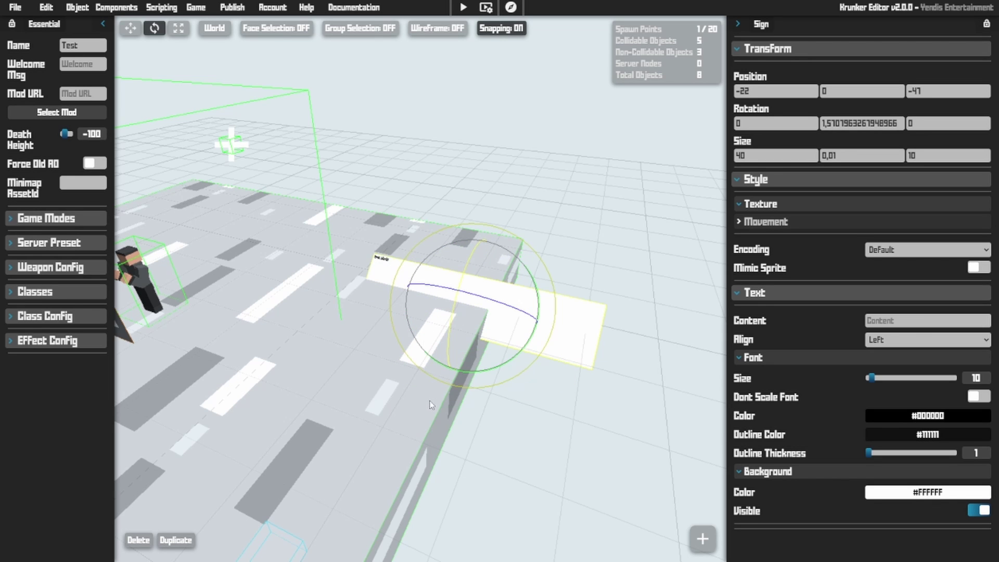
pyautogui.moveTo(429, 405); pyautogui.dragTo(454, 404)
pyautogui.press('d')
pyautogui.moveTo(454, 405); pyautogui.dragTo(406, 411, button='right')
pyautogui.press('t')
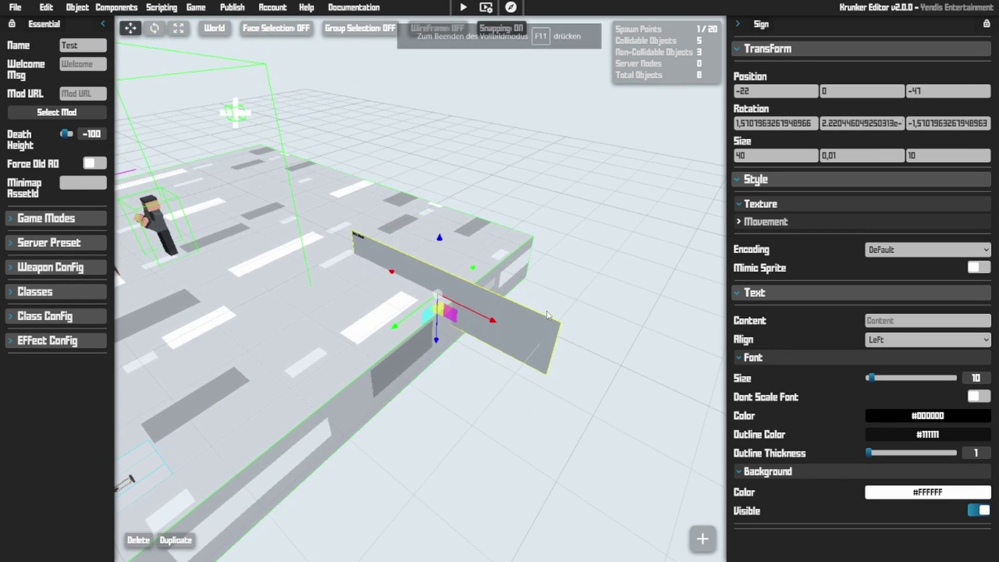
pyautogui.moveTo(435, 343); pyautogui.dragTo(438, 255)
pyautogui.moveTo(406, 222); pyautogui.dragTo(328, 232)
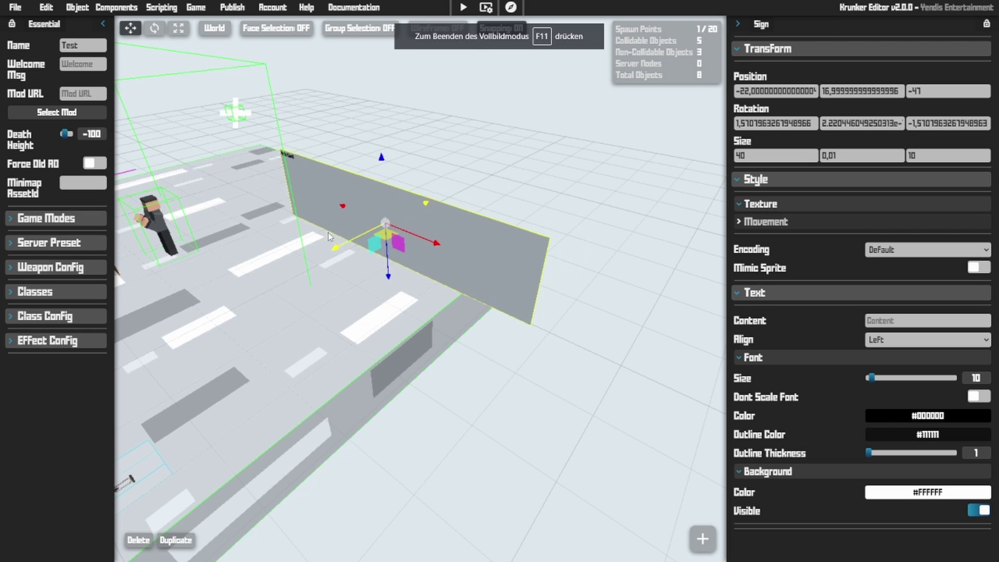
# Turn the upright sign another 90 degrees to face away from the platform and move it to about X -11
pyautogui.moveTo(328, 233); pyautogui.dragTo(312, 190, button='right')
pyautogui.press('r')
pyautogui.moveTo(419, 307); pyautogui.dragTo(555, 273)
pyautogui.press('d')
pyautogui.press('t')
pyautogui.moveTo(555, 273)
pyautogui.mouseDown(button='right')
pyautogui.moveTo(427, 276)
pyautogui.moveTo(520, 271)
pyautogui.moveTo(489, 271)
pyautogui.moveTo(569, 282)
pyautogui.mouseUp(button='right')
pyautogui.press('a')
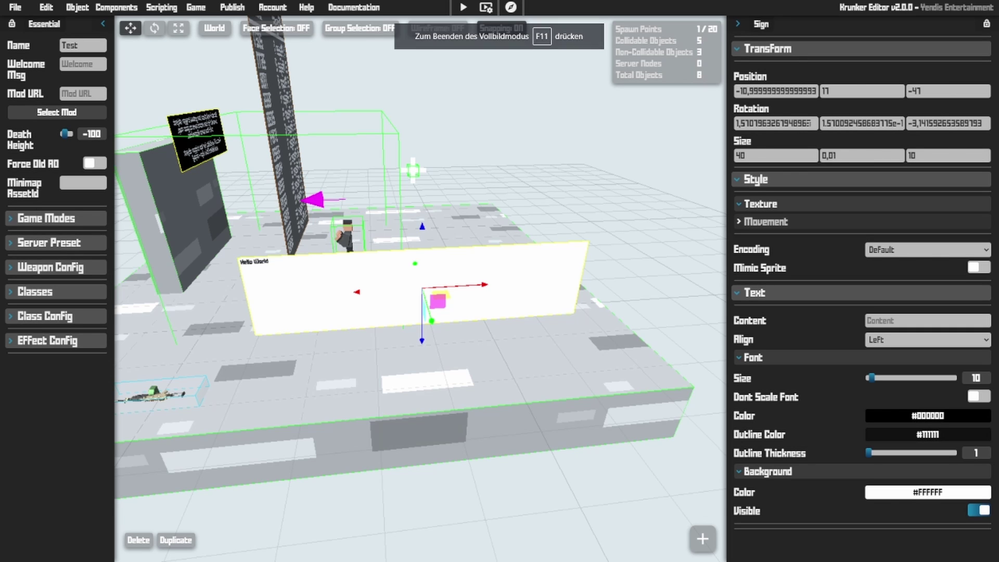
pyautogui.press('k')
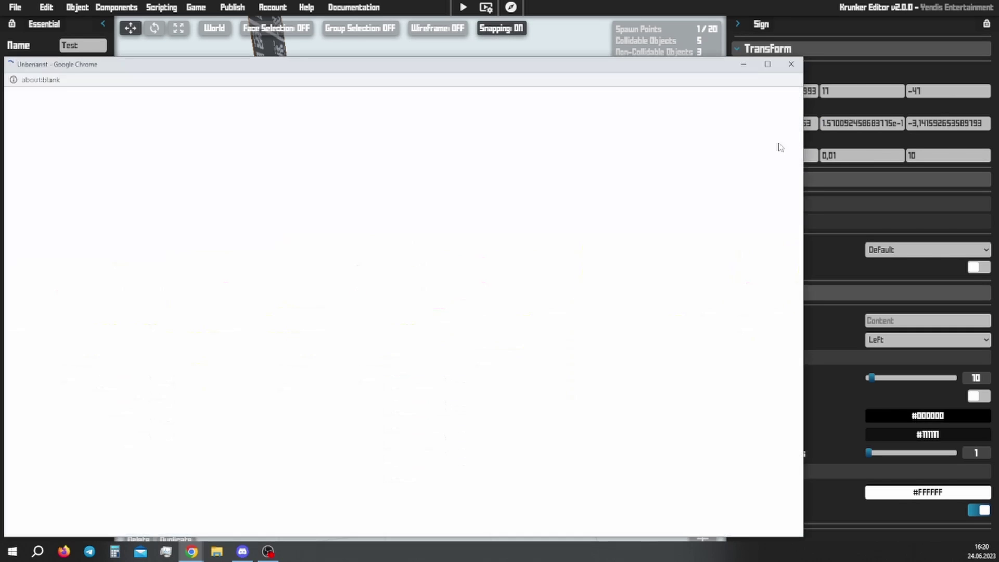
pyautogui.click(788, 67)
pyautogui.moveTo(566, 152); pyautogui.dragTo(566, 152, button='right')
pyautogui.moveTo(699, 123); pyautogui.dragTo(699, 122, button='right')
pyautogui.moveTo(550, 166); pyautogui.dragTo(550, 166, button='right')
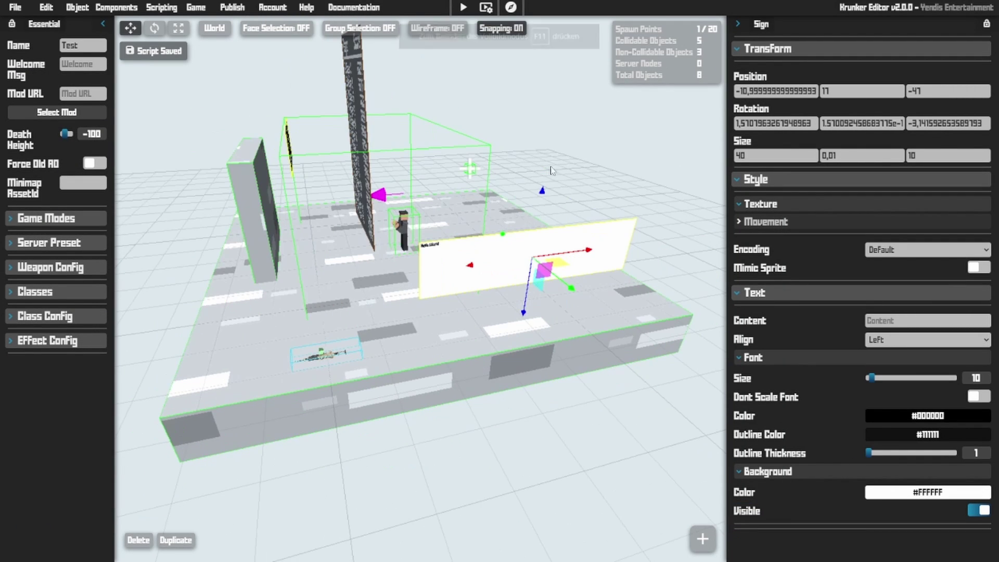
# Set the sign's text content to "rfzdfhdfhdfh" and enlarge its font size to about 87
pyautogui.moveTo(87, 12)
pyautogui.moveTo(614, 249); pyautogui.dragTo(613, 249, button='right')
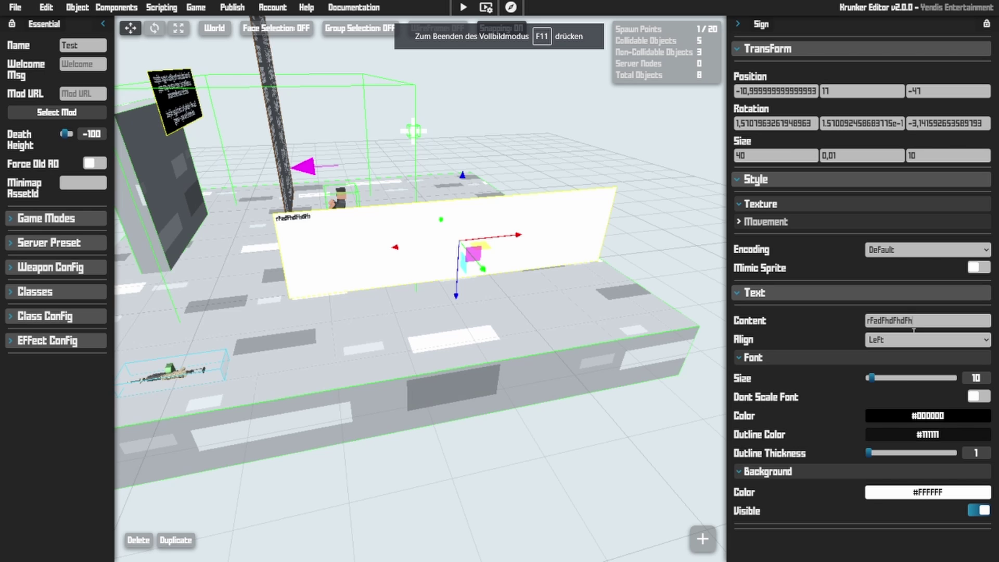
pyautogui.moveTo(875, 378); pyautogui.dragTo(899, 379)
pyautogui.moveTo(631, 343); pyautogui.dragTo(631, 343, button='right')
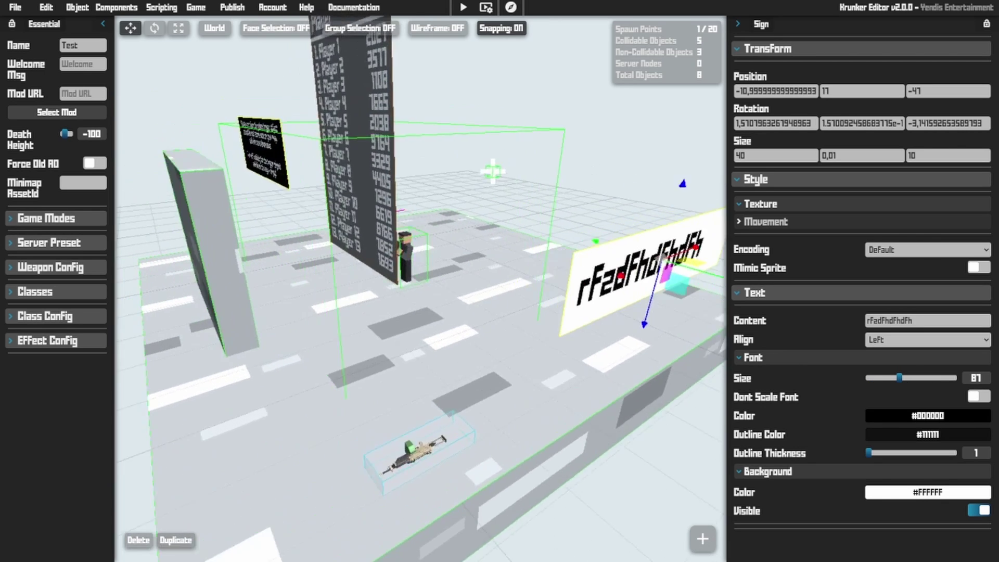
# Add a spray object and move it to X 33, Z -35 beside the weapon pickup
pyautogui.click(77, 7)
pyautogui.moveTo(83, 76)
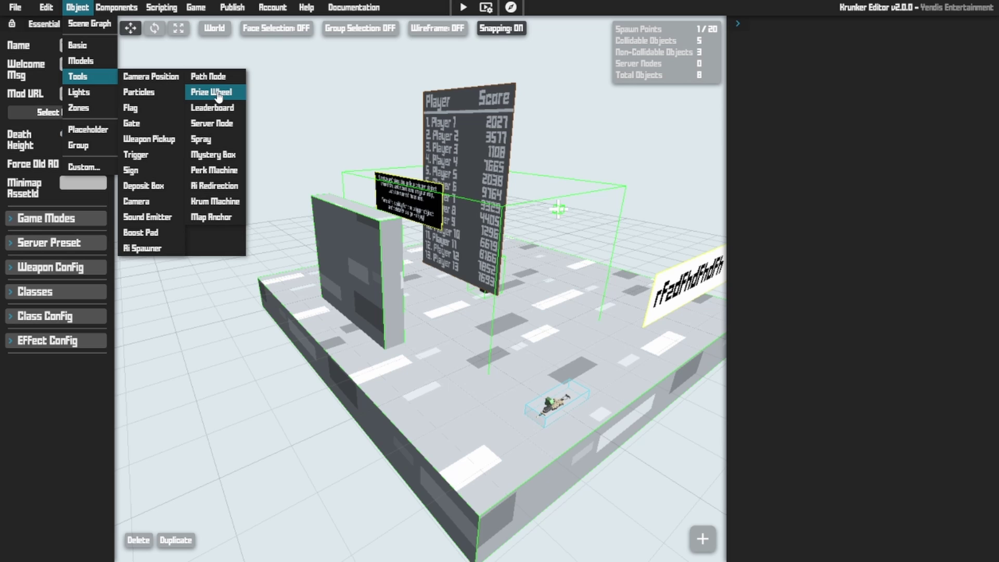
pyautogui.click(227, 138)
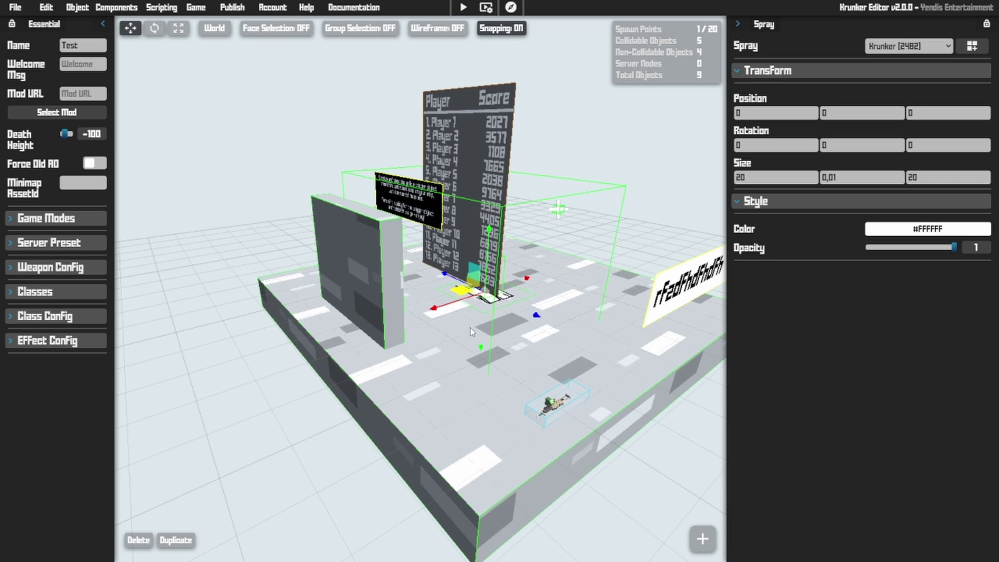
pyautogui.moveTo(469, 328)
pyautogui.mouseDown()
pyautogui.moveTo(505, 383)
pyautogui.moveTo(469, 398)
pyautogui.mouseUp()
# Change the spray's image to Krunkroy (2880)
pyautogui.click(910, 46)
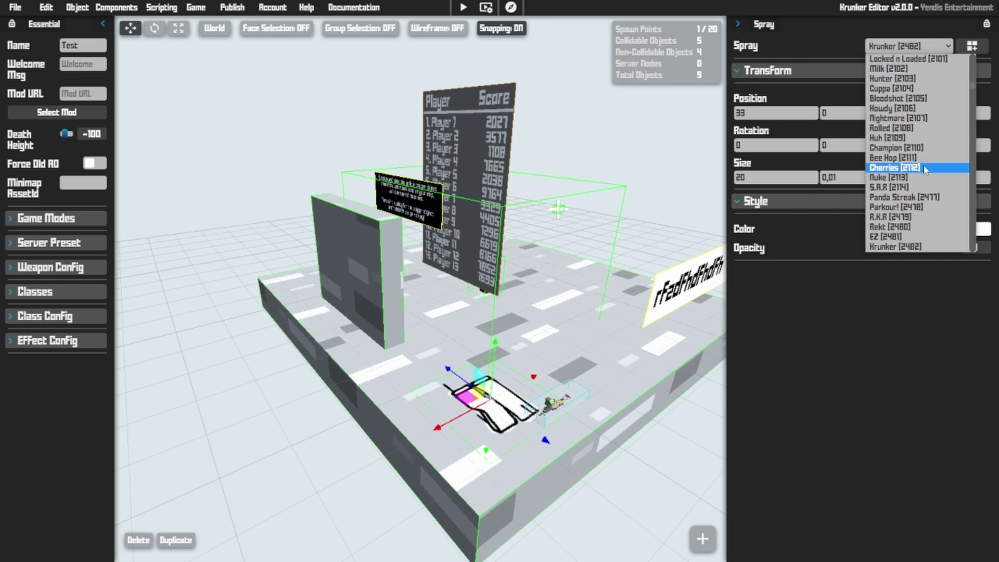
pyautogui.scroll(-5, 915, 171)
pyautogui.click(910, 186)
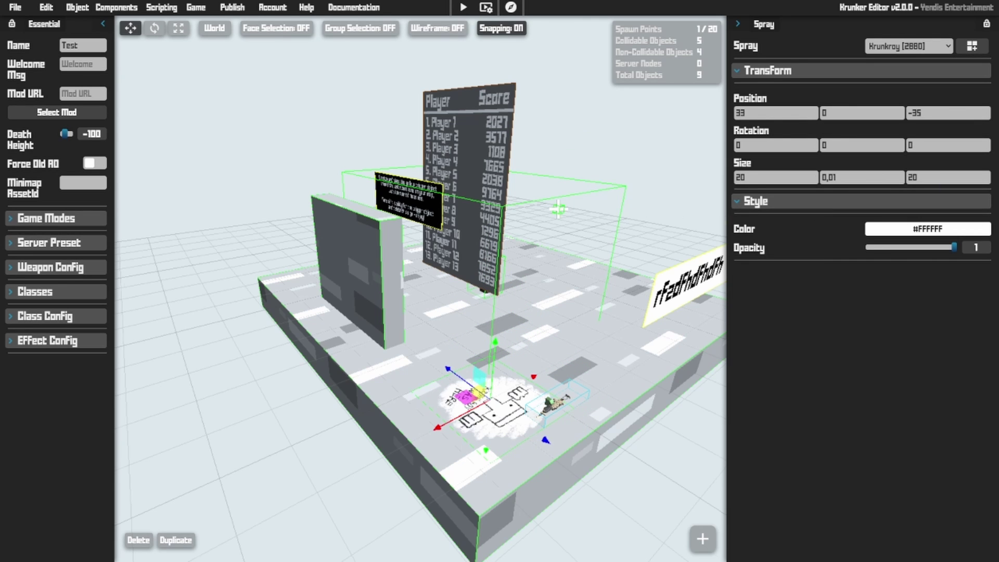
pyautogui.moveTo(614, 161)
pyautogui.mouseDown(button='right')
pyautogui.moveTo(626, 189)
pyautogui.moveTo(593, 234)
pyautogui.moveTo(611, 196)
pyautogui.mouseUp(button='right')
pyautogui.press('w')
pyautogui.press('s')
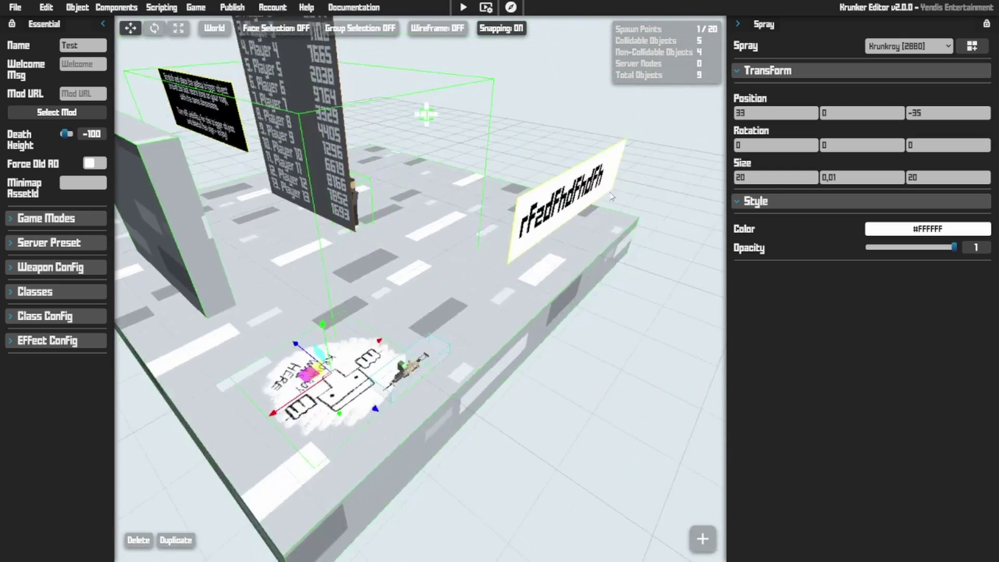
pyautogui.press('s')
pyautogui.press('a')
# Try placing a map anchor on the map and delete it
pyautogui.moveTo(71, 7)
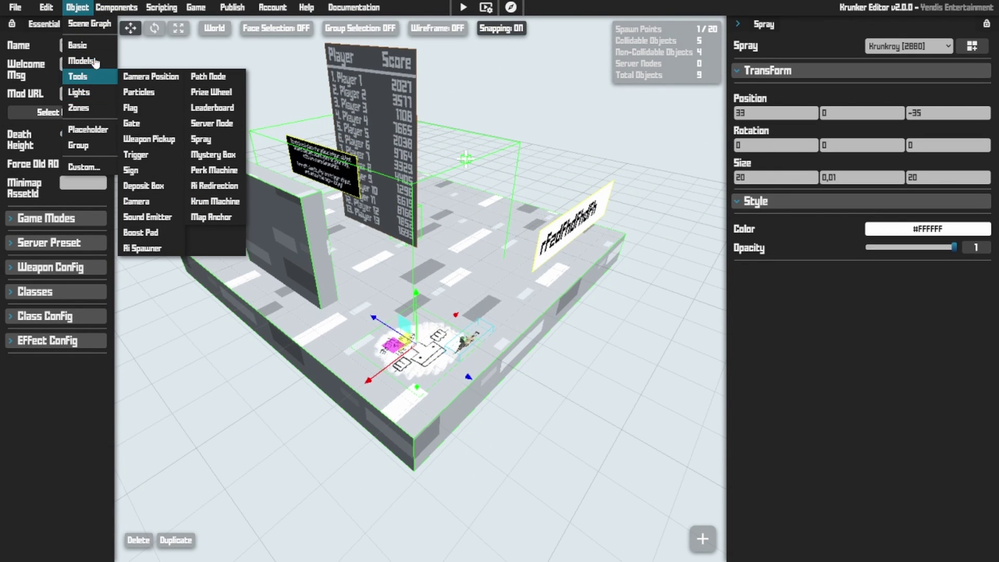
pyautogui.click(215, 217)
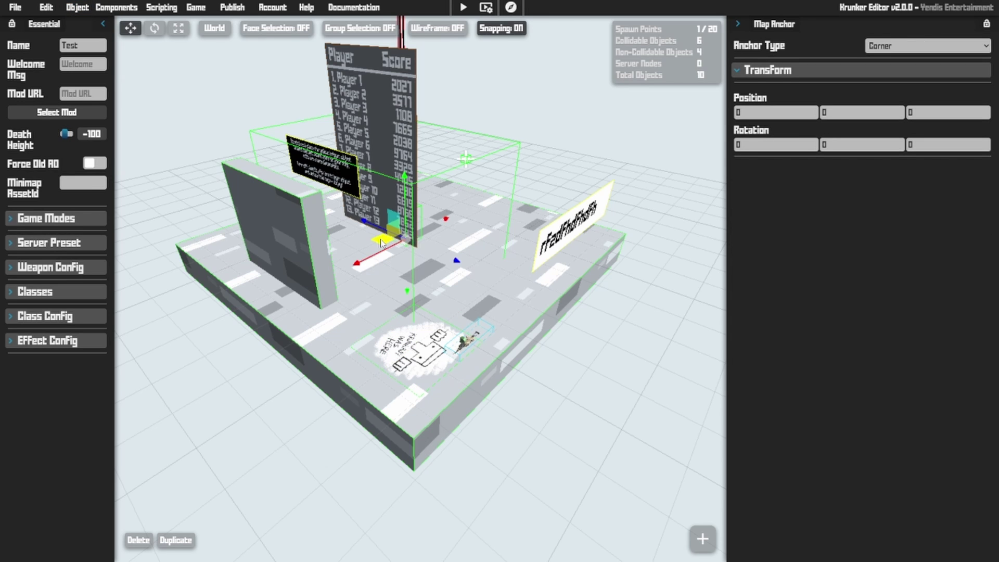
pyautogui.moveTo(382, 242); pyautogui.dragTo(479, 253)
pyautogui.moveTo(402, 228); pyautogui.dragTo(455, 198, button='right')
pyautogui.press('Delete')
# Add a perk machine and move it beside the sign to about X -11, Z -56
pyautogui.click(77, 8)
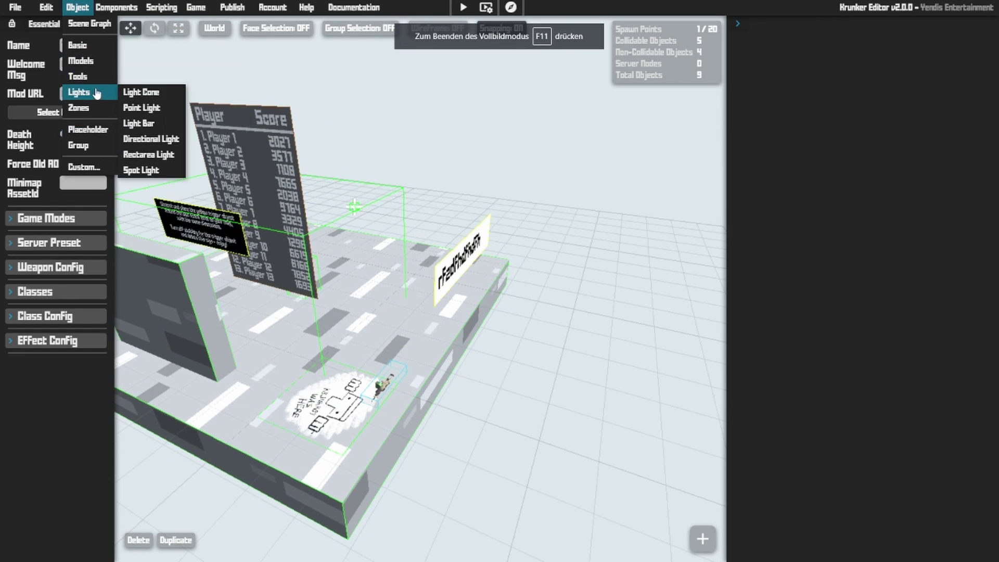
pyautogui.moveTo(78, 77)
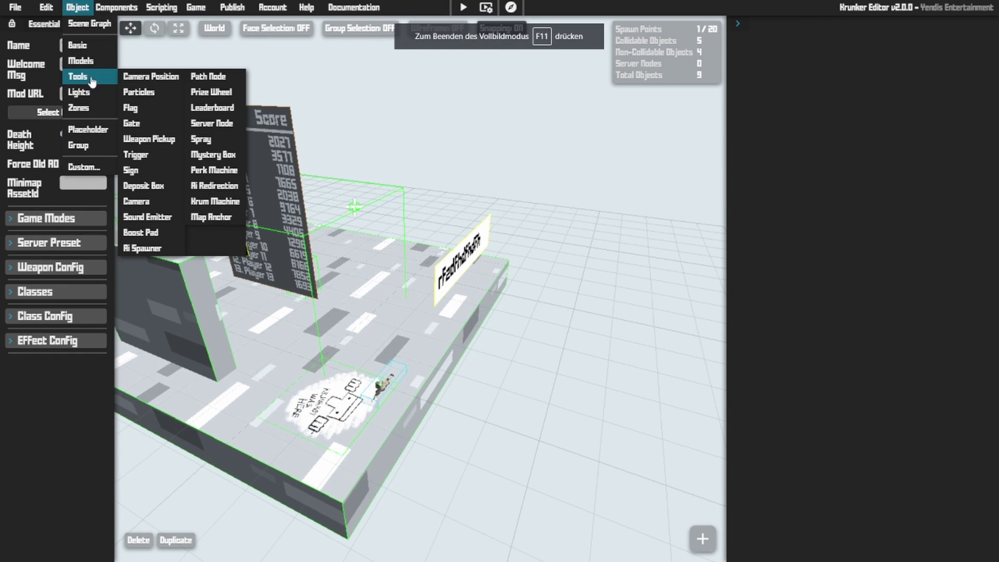
pyautogui.click(218, 170)
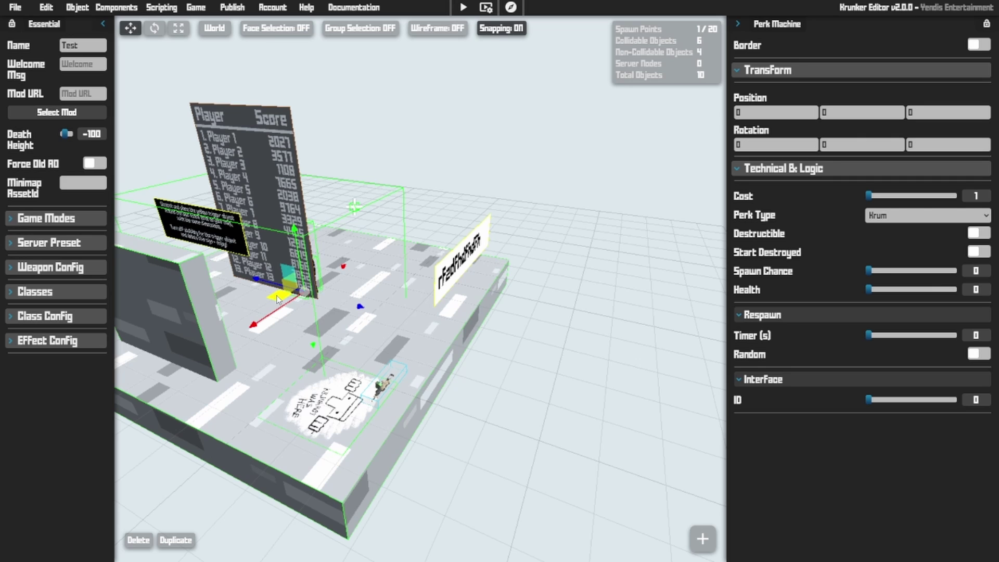
pyautogui.moveTo(278, 298); pyautogui.dragTo(467, 325)
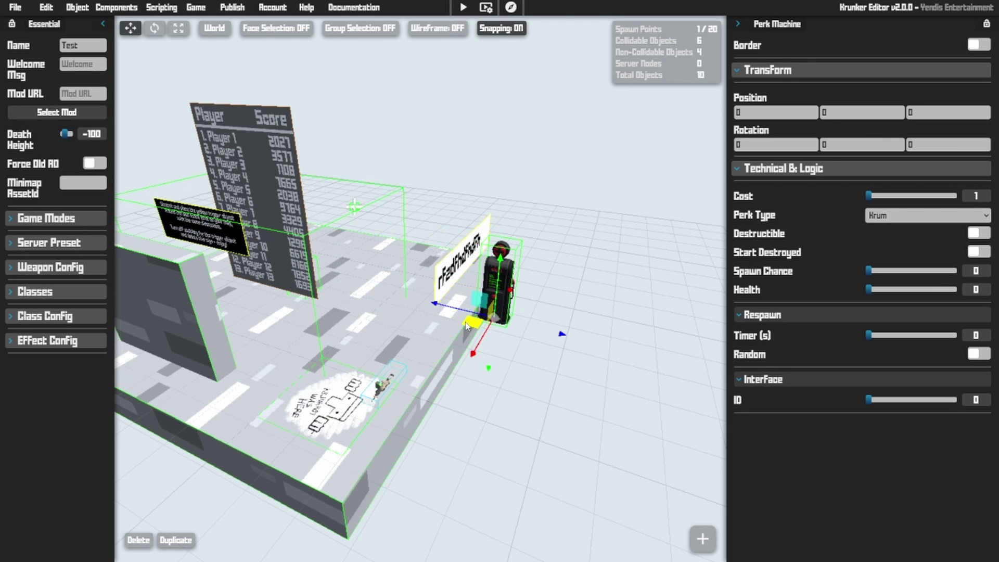
# Add a path node and select it at the spawn point's feet
pyautogui.click(78, 7)
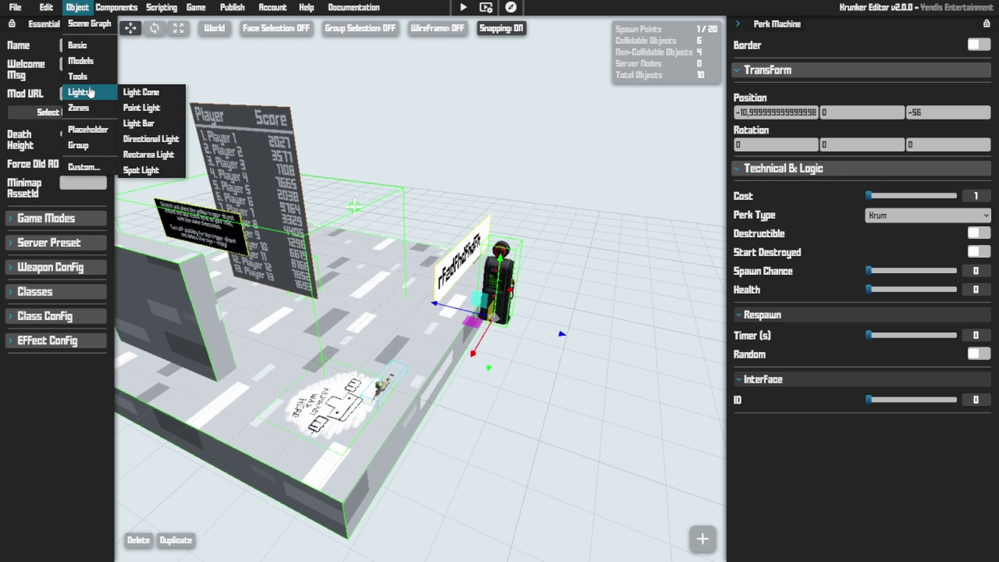
pyautogui.moveTo(88, 83)
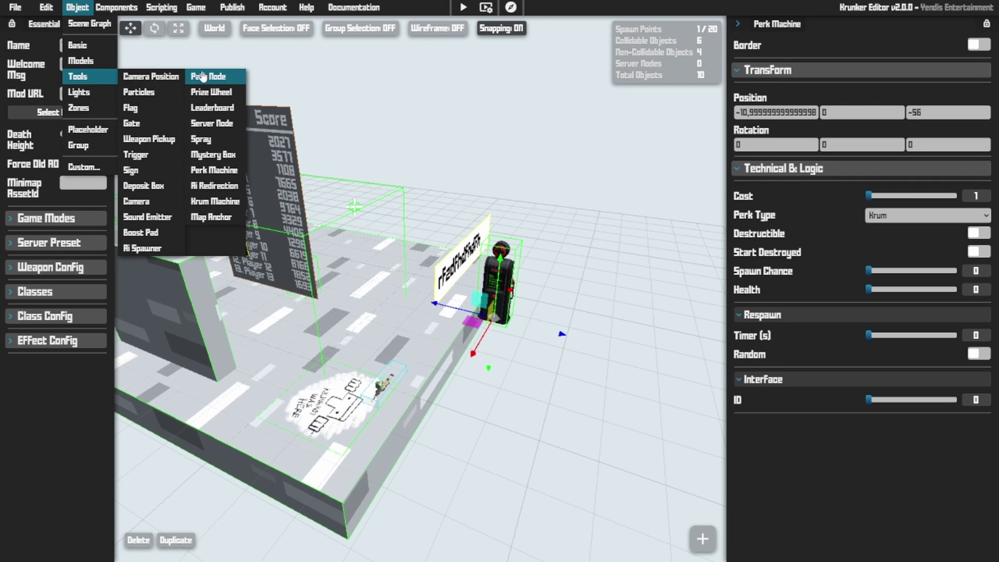
pyautogui.click(228, 78)
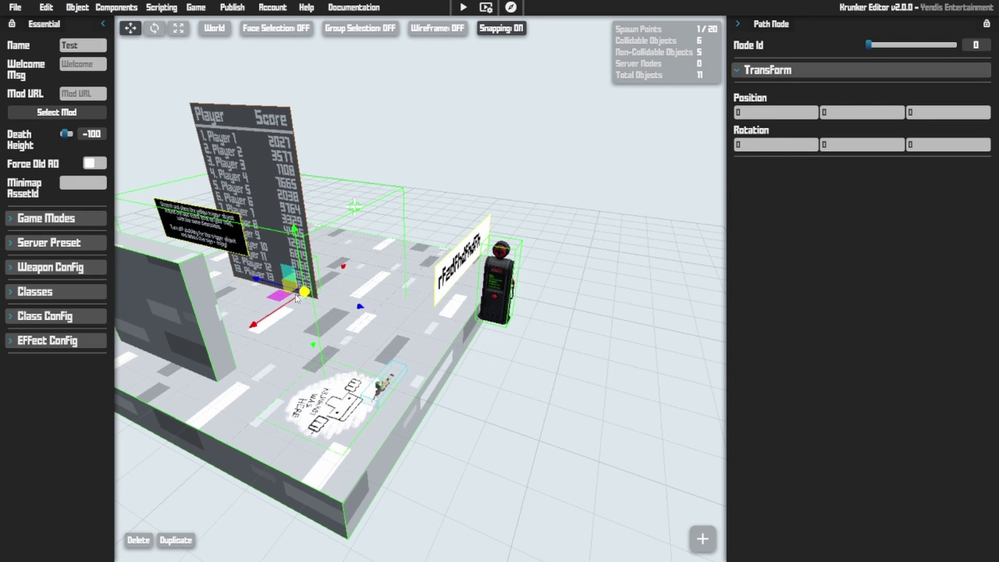
pyautogui.click(278, 297)
pyautogui.press('w')
pyautogui.moveTo(318, 293); pyautogui.dragTo(524, 264, button='right')
pyautogui.click(502, 251)
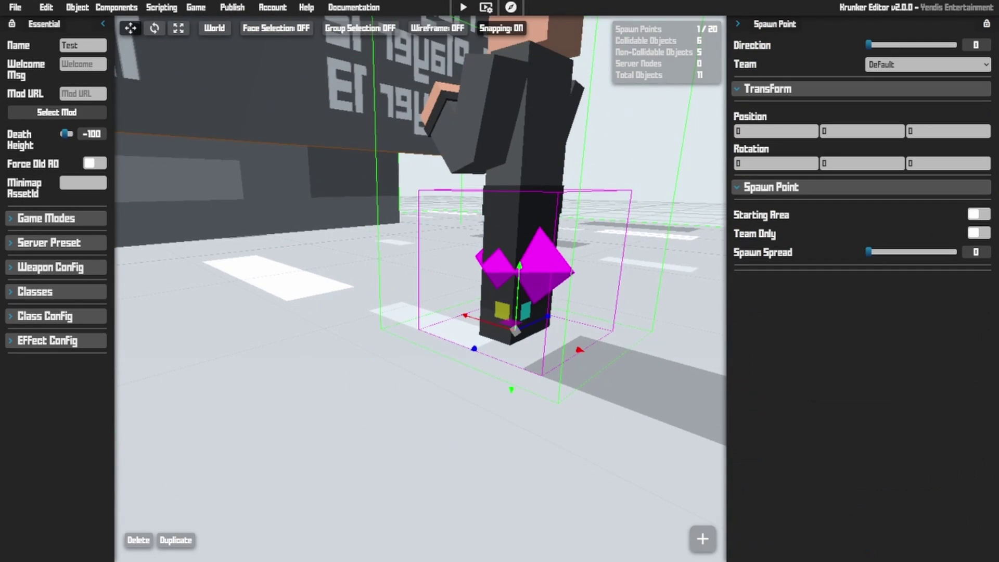
pyautogui.moveTo(371, 285); pyautogui.dragTo(361, 282)
pyautogui.click(510, 280)
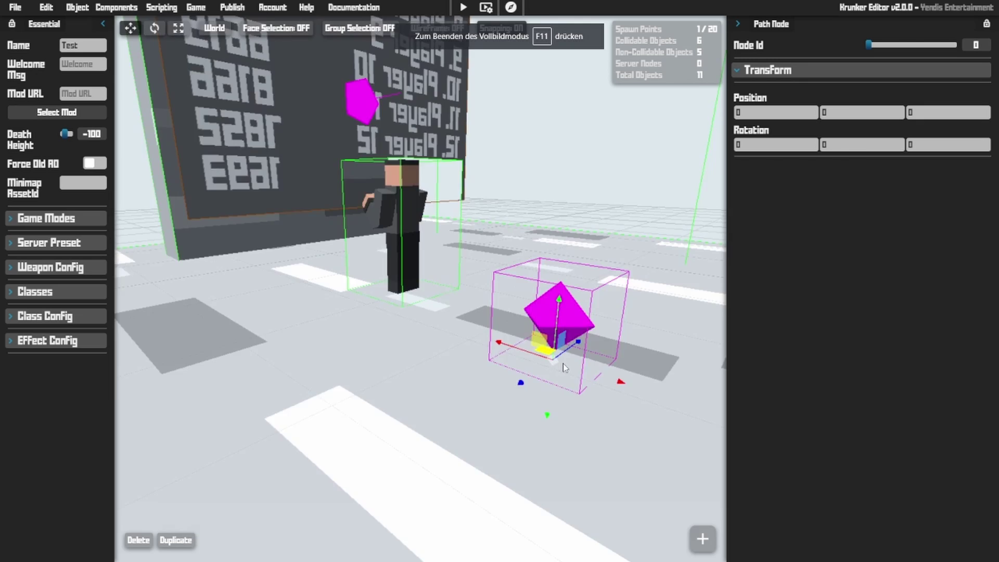
# Move the path node away from the spawn point to X -43, Y 4, Z 14
pyautogui.press('s')
pyautogui.press('d')
pyautogui.moveTo(563, 363); pyautogui.dragTo(490, 315)
pyautogui.moveTo(495, 270); pyautogui.dragTo(495, 254)
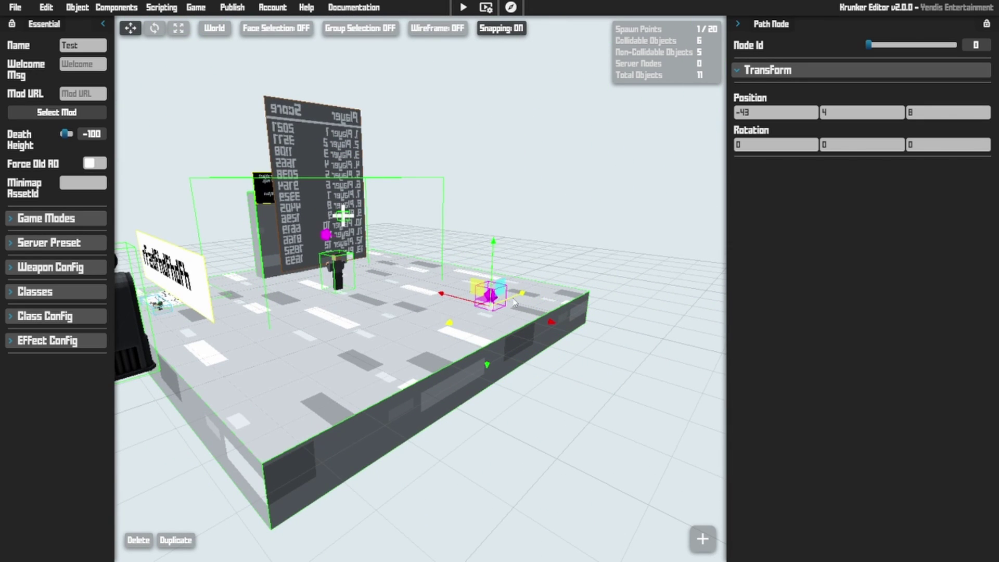
pyautogui.moveTo(522, 293); pyautogui.dragTo(537, 288)
pyautogui.press('d')
pyautogui.moveTo(574, 266)
pyautogui.mouseDown(button='right')
pyautogui.moveTo(551, 267)
pyautogui.moveTo(574, 266)
pyautogui.mouseUp(button='right')
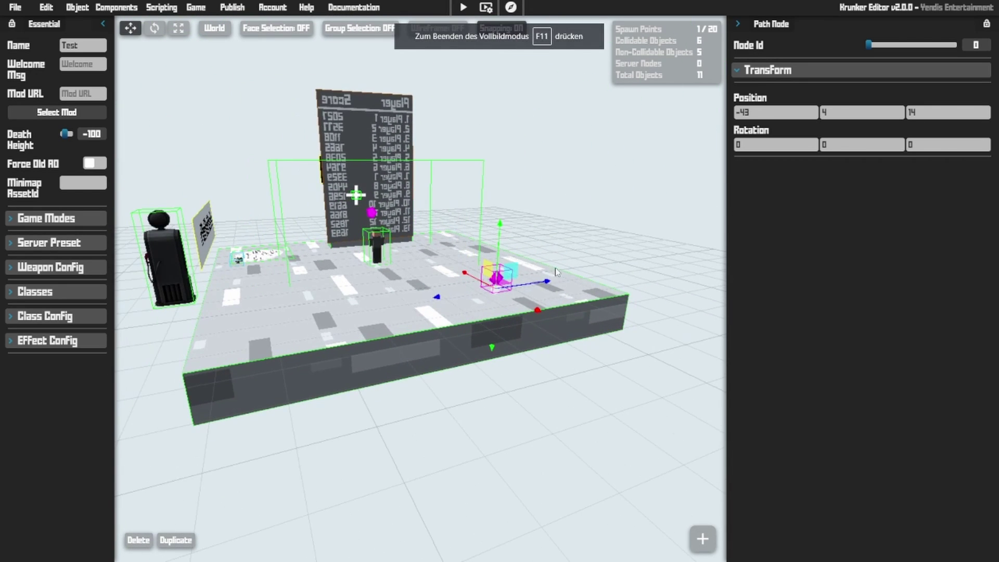
# Set the path node's Node Id to 5
pyautogui.moveTo(573, 192); pyautogui.dragTo(619, 218, button='right')
pyautogui.press('d')
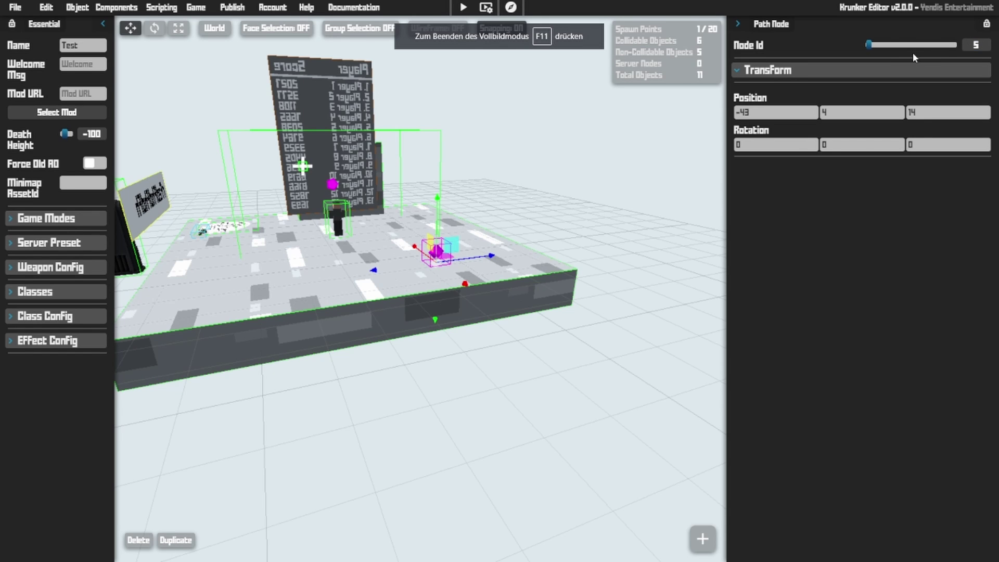
pyautogui.press('w')
pyautogui.moveTo(541, 245); pyautogui.dragTo(483, 255, button='right')
pyautogui.press('s')
pyautogui.press('a')
# Add another trigger and move it to X -40, Z -35 near the platform's corner
pyautogui.moveTo(77, 8)
pyautogui.moveTo(78, 77)
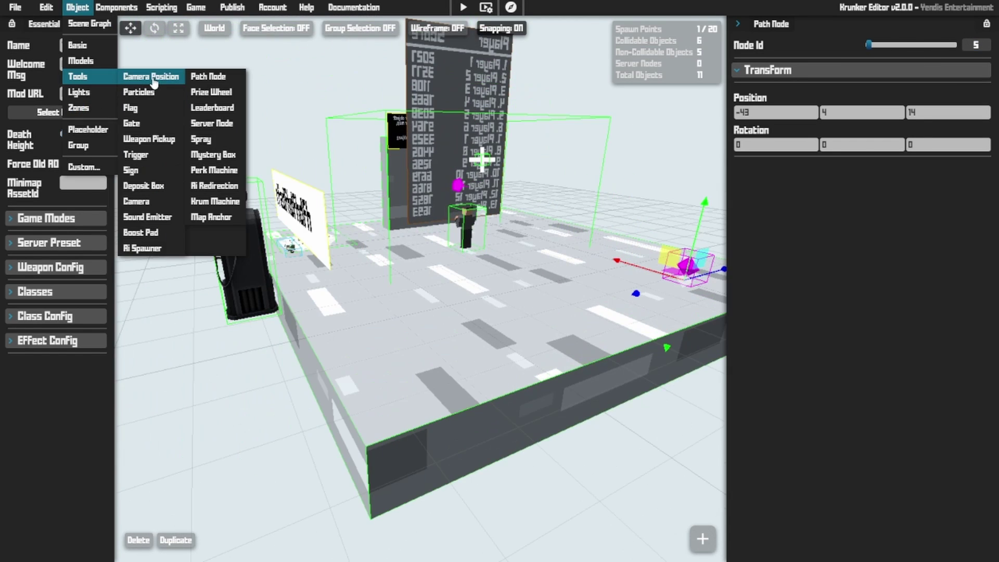
pyautogui.click(157, 159)
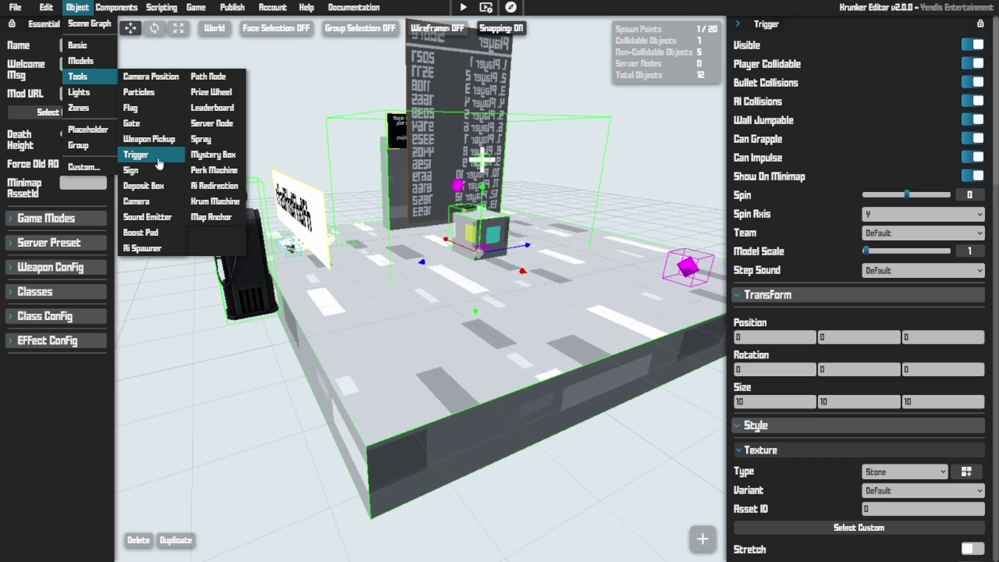
pyautogui.moveTo(485, 248); pyautogui.dragTo(450, 349)
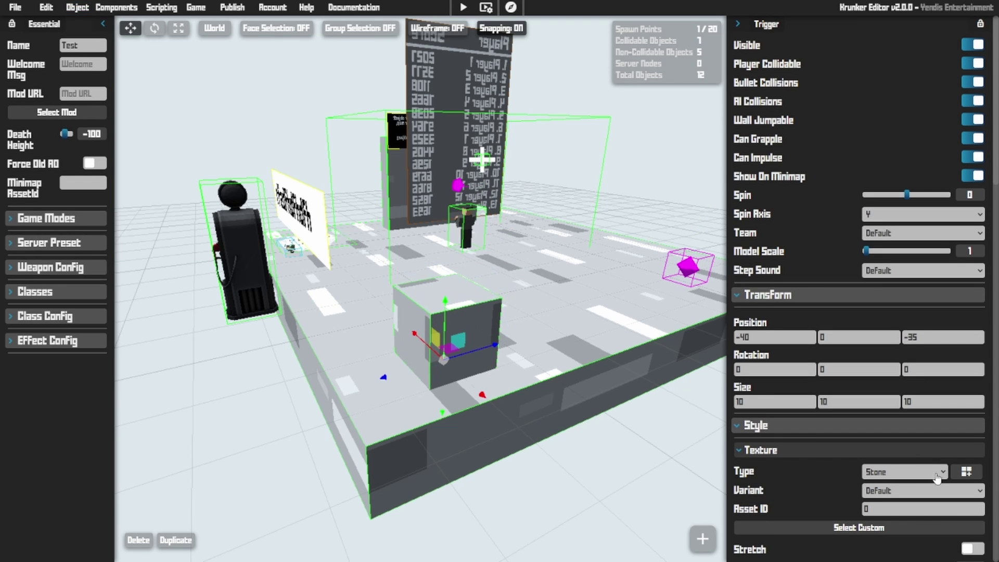
# Apply the light variant of the Tile texture to the new trigger
pyautogui.click(966, 471)
pyautogui.scroll(-5, 525, 312)
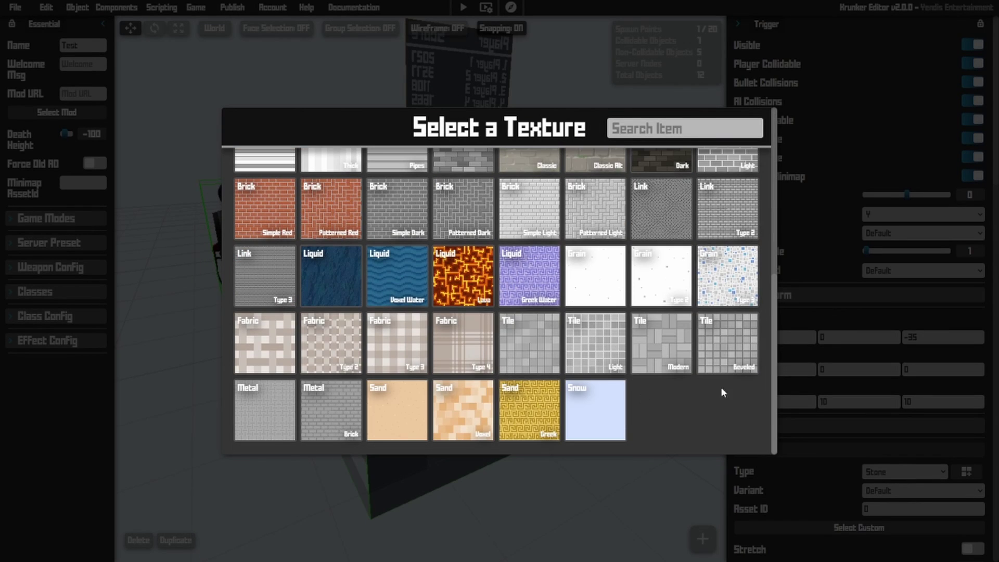
pyautogui.click(594, 344)
pyautogui.scroll(-2, 879, 411)
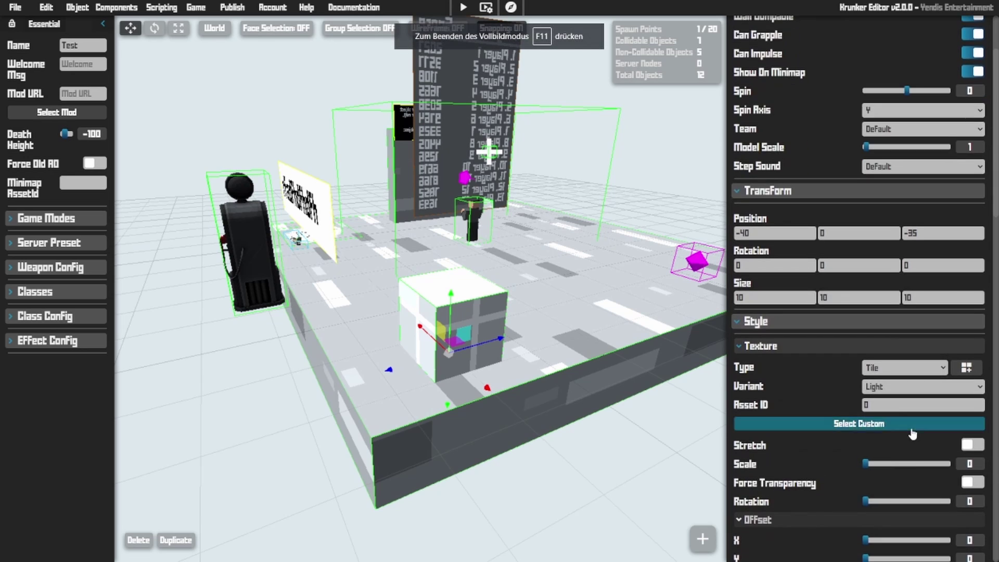
# Set the trigger's colour to grey #A1A1A1 and its texture scale to about 4.3
pyautogui.scroll(-5, 913, 434)
pyautogui.click(916, 461)
pyautogui.click(746, 384)
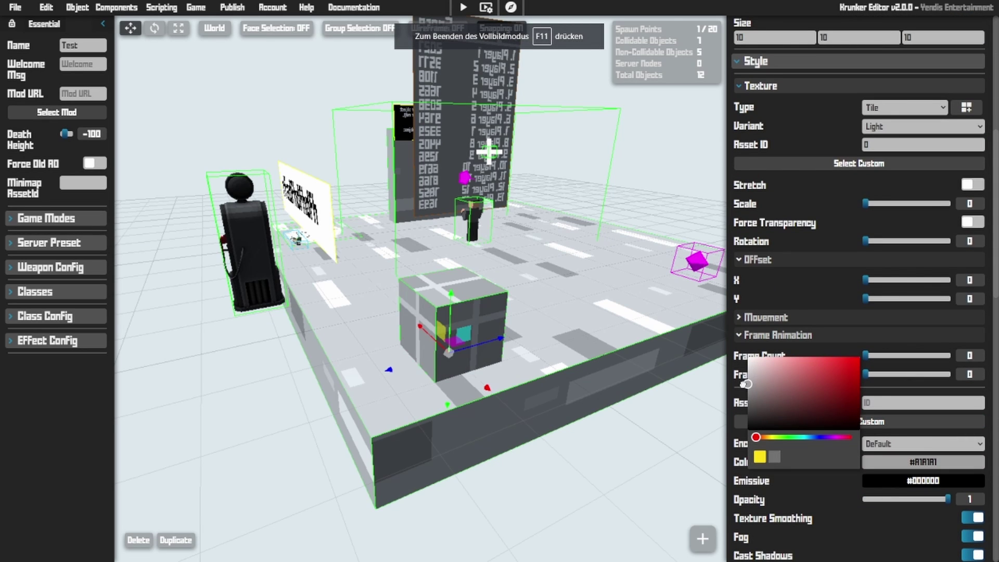
pyautogui.click(902, 204)
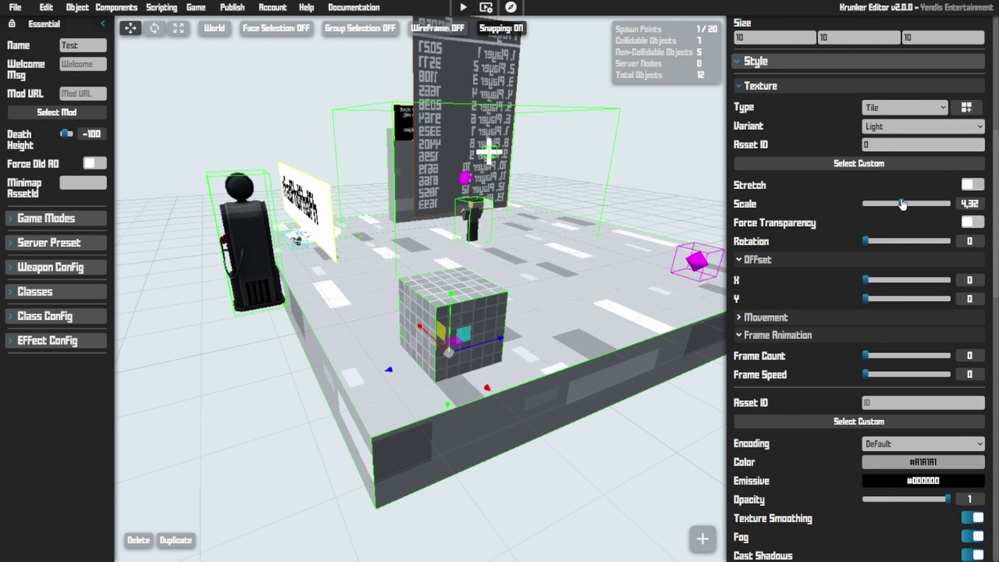
pyautogui.moveTo(902, 204); pyautogui.dragTo(904, 204)
pyautogui.moveTo(420, 289)
pyautogui.mouseDown(button='right')
pyautogui.moveTo(494, 260)
pyautogui.moveTo(429, 289)
pyautogui.mouseUp(button='right')
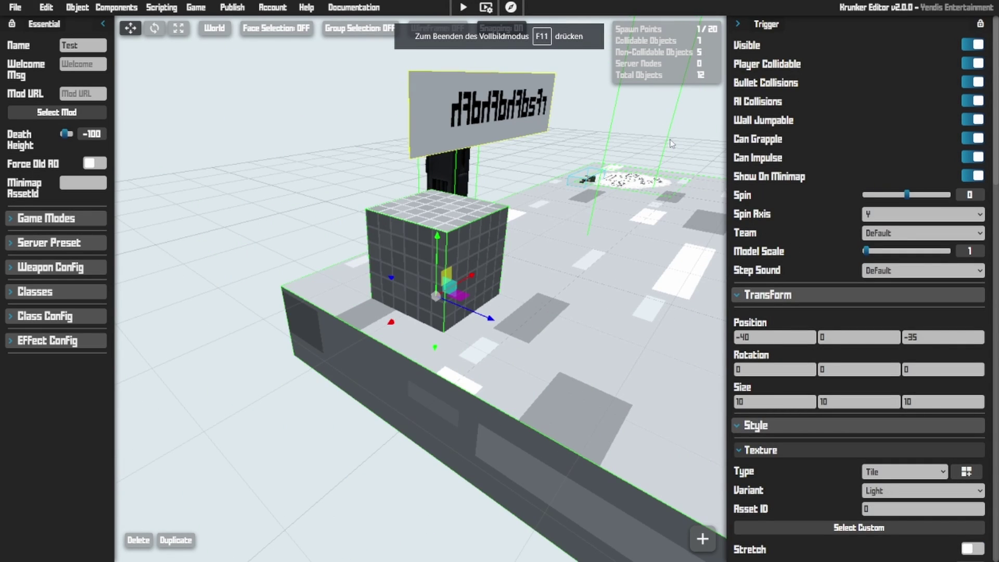
# Examine the trigger's Technical & Logic settings, including its respawn options and the list of available trigger events
pyautogui.scroll(-5, 747, 173)
pyautogui.click(789, 166)
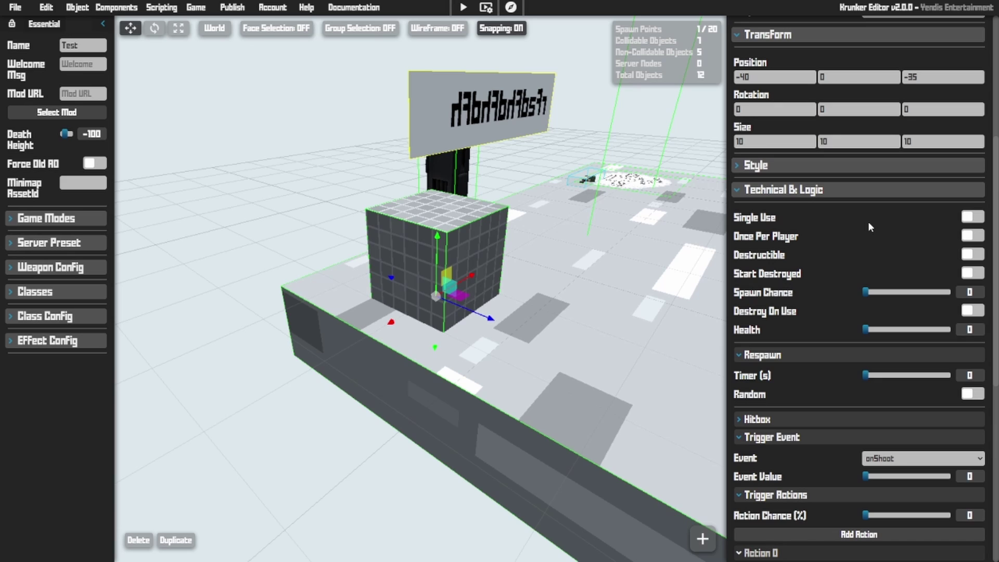
pyautogui.scroll(-1, 843, 148)
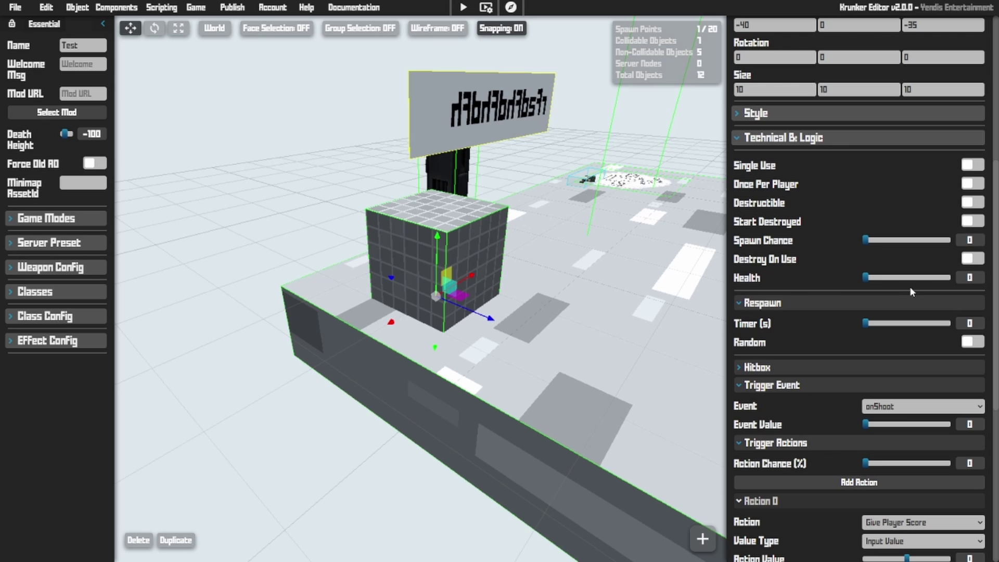
pyautogui.scroll(-1, 858, 302)
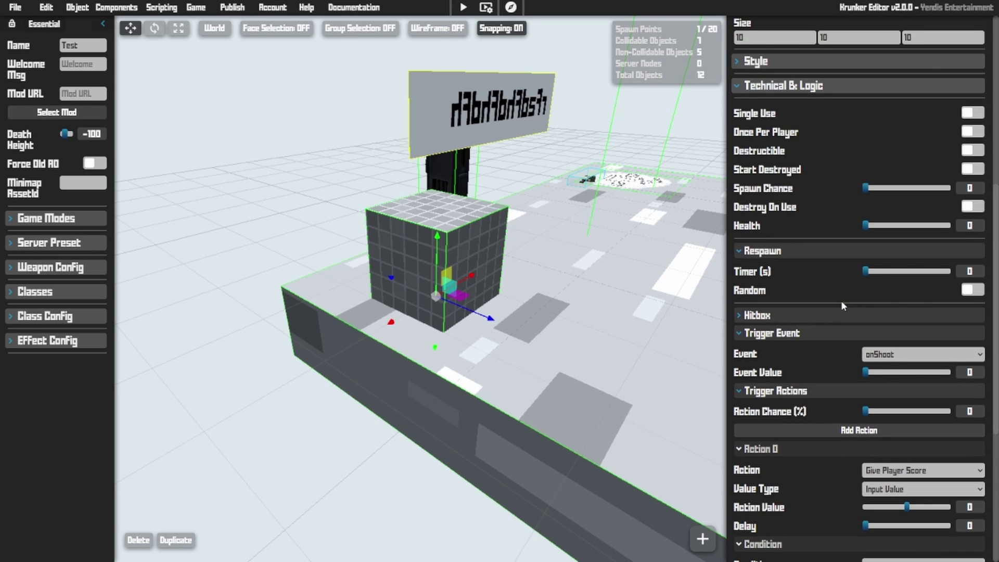
pyautogui.scroll(-1, 840, 301)
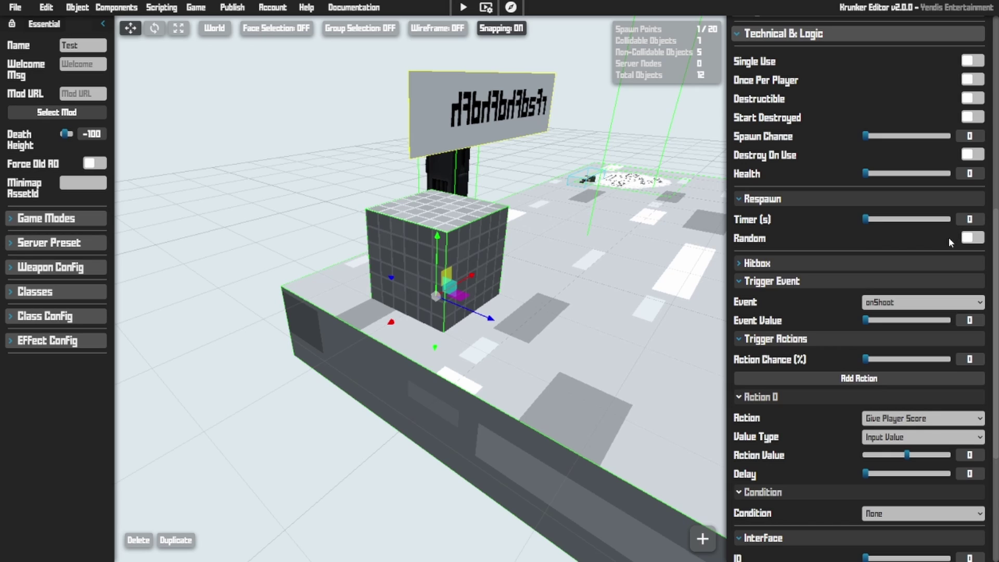
pyautogui.click(826, 268)
pyautogui.click(826, 268)
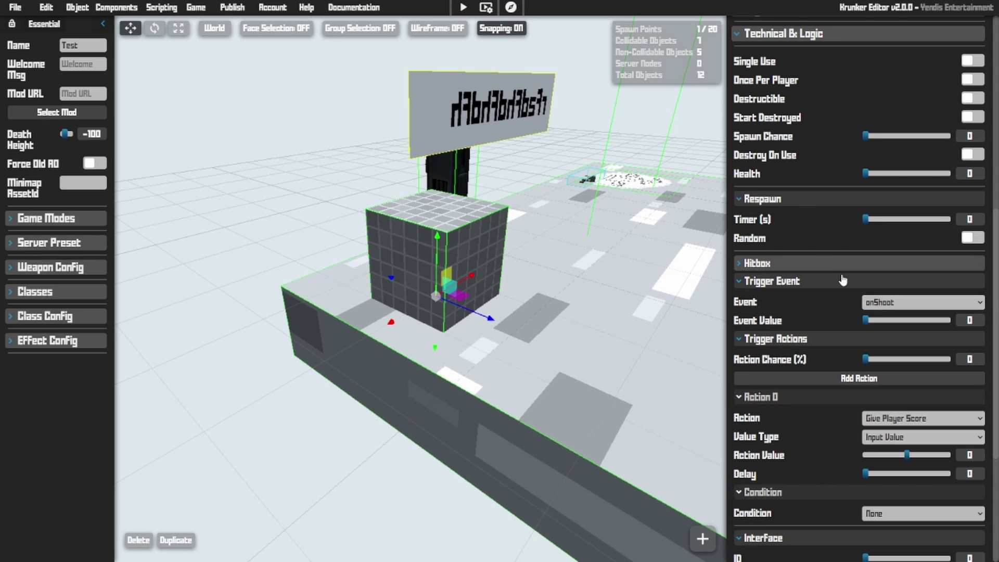
pyautogui.click(887, 307)
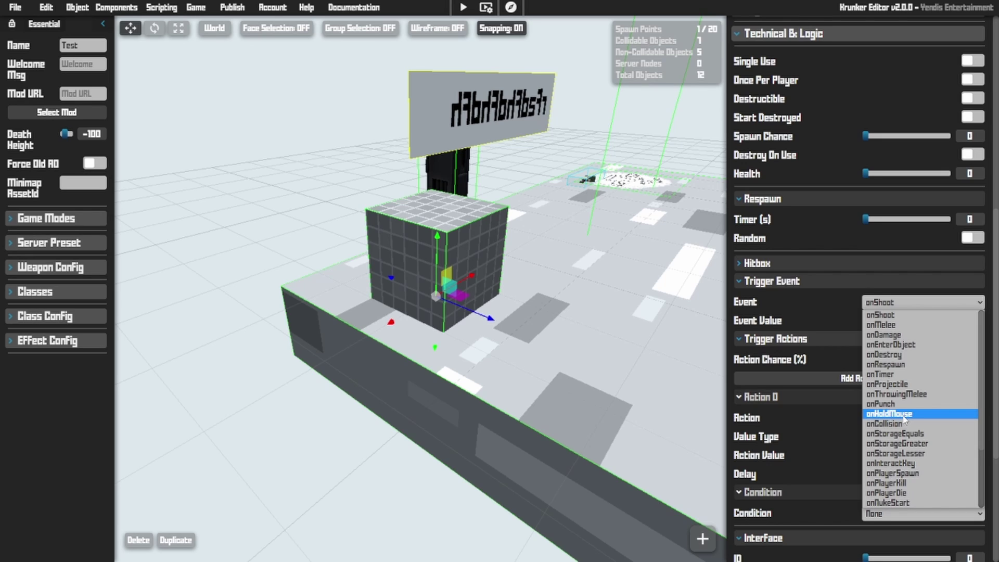
pyautogui.scroll(-3, 904, 419)
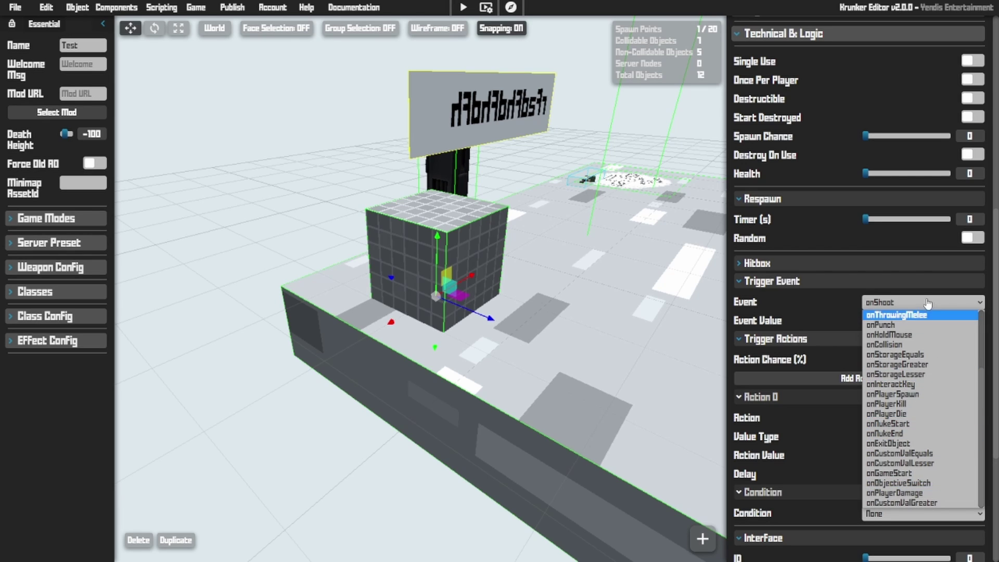
pyautogui.scroll(3, 915, 346)
pyautogui.click(916, 346)
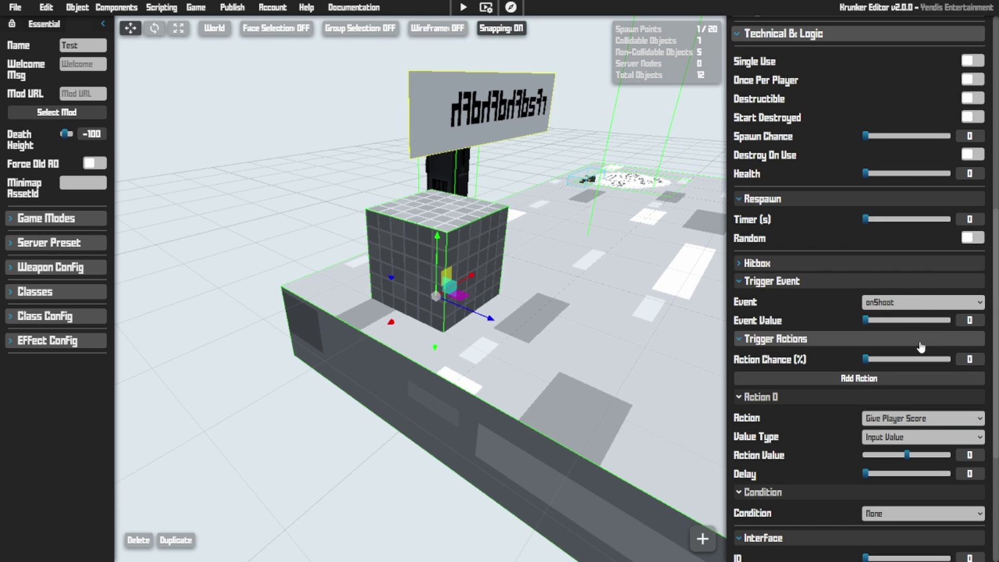
# Set the trigger's Action 0 to Destroy Interface
pyautogui.click(910, 421)
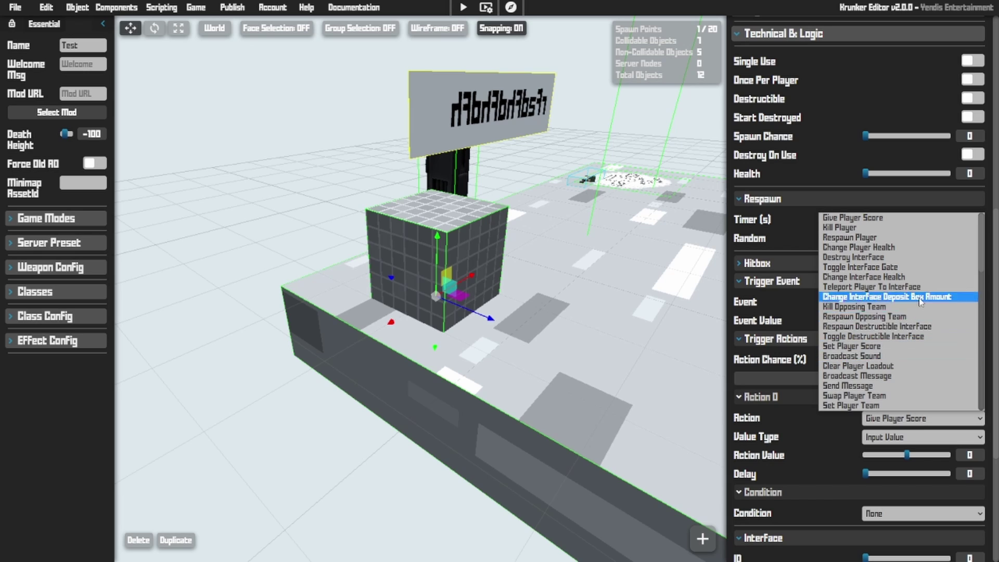
pyautogui.scroll(-3, 906, 327)
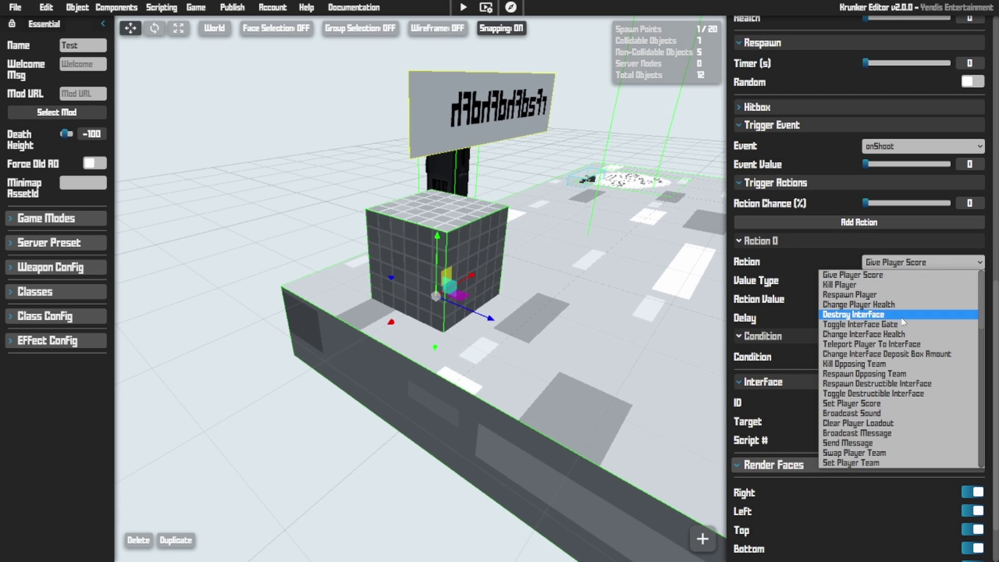
pyautogui.click(881, 315)
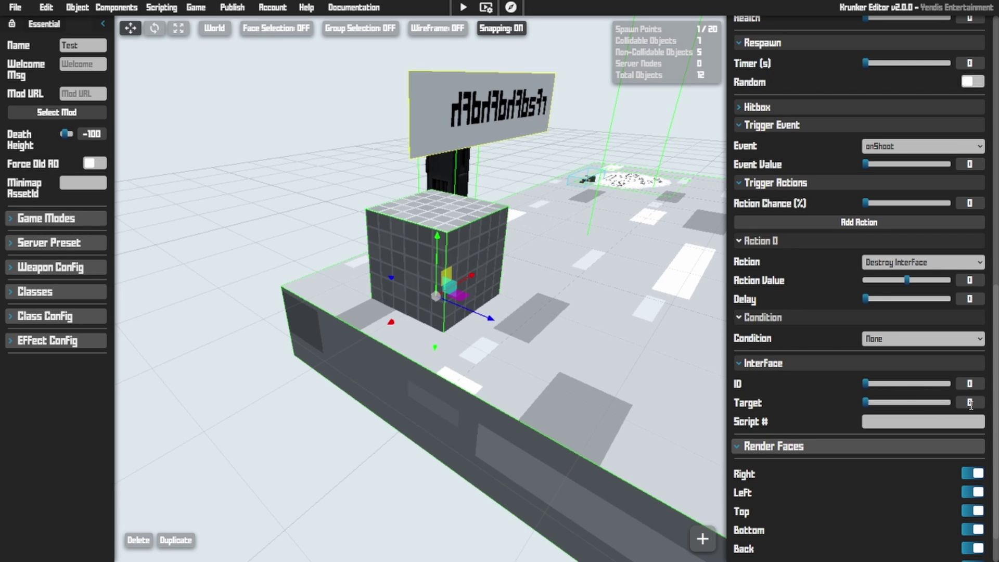
pyautogui.scroll(-1, 856, 401)
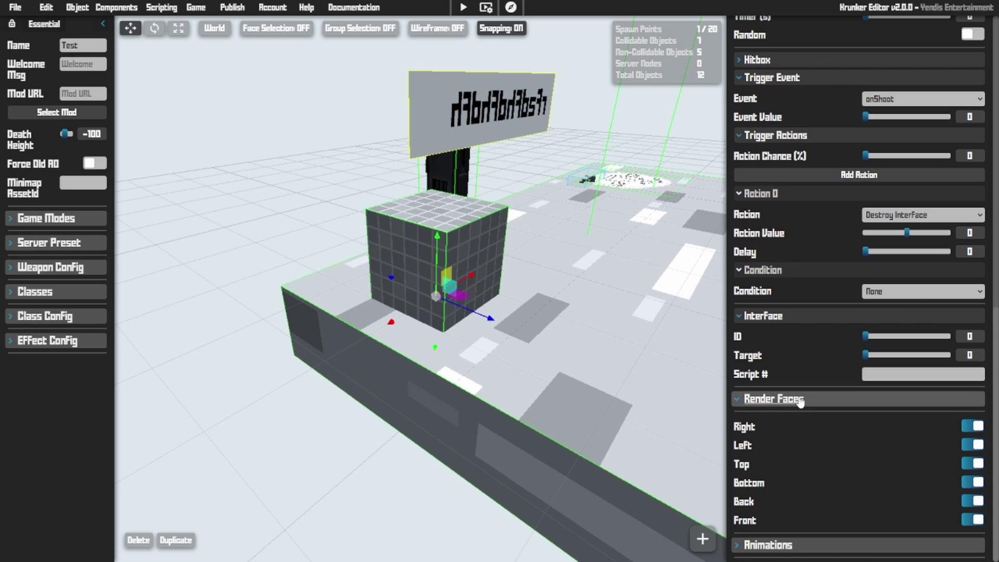
# Add a score zone and move it away from the spawn point to X -20, Z -12
pyautogui.moveTo(603, 364); pyautogui.dragTo(699, 307, button='right')
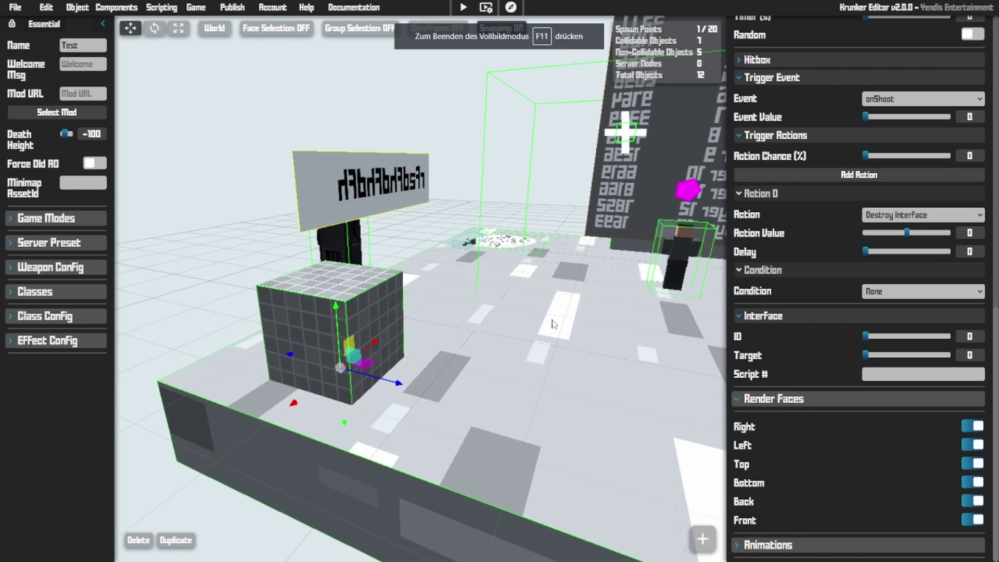
pyautogui.moveTo(499, 284); pyautogui.dragTo(476, 258, button='right')
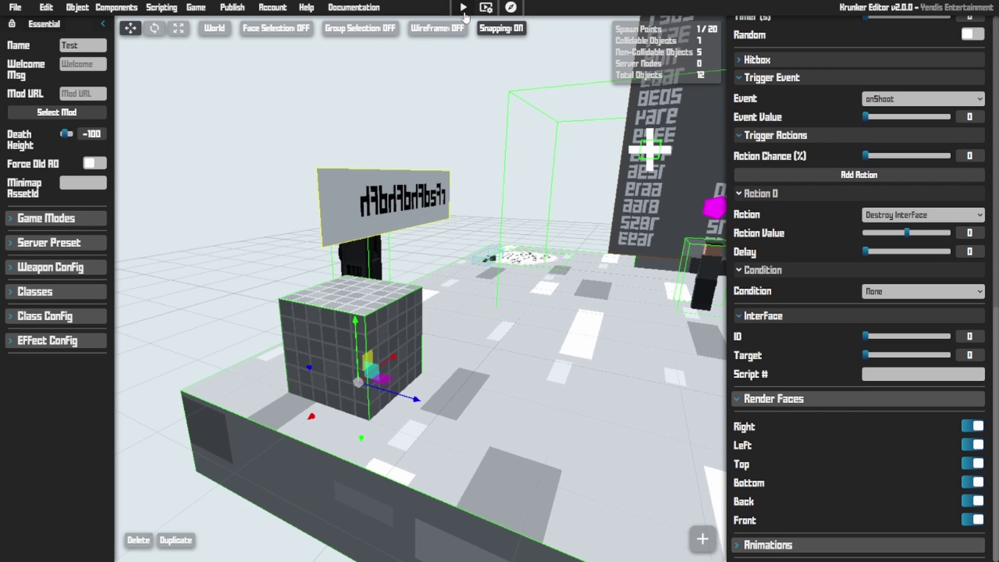
pyautogui.click(78, 7)
pyautogui.moveTo(79, 107)
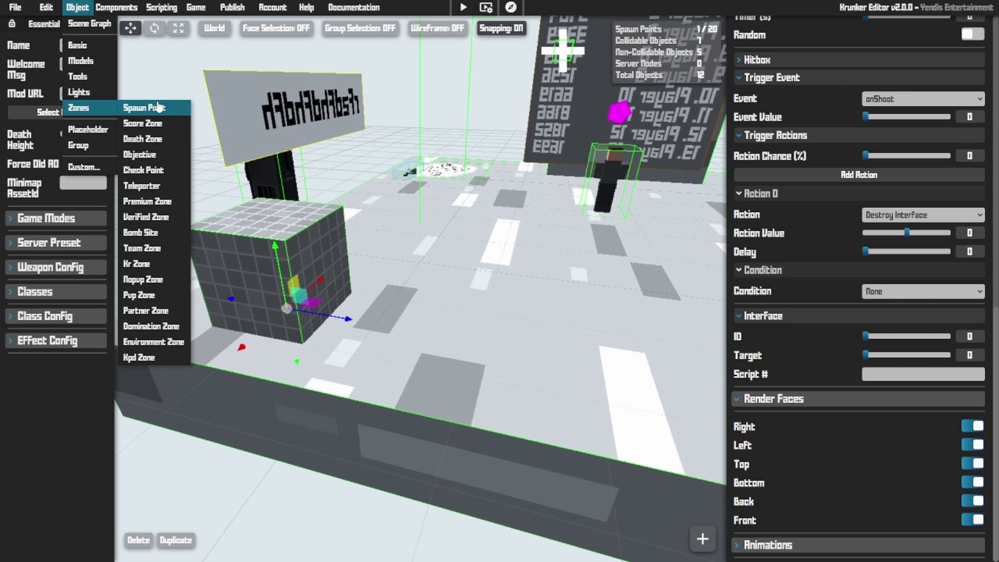
pyautogui.click(148, 124)
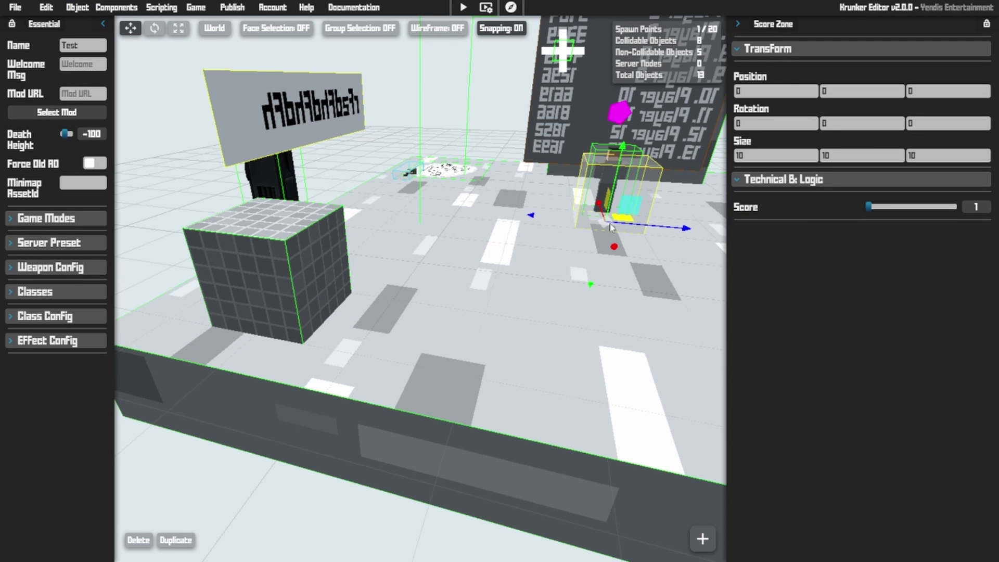
pyautogui.moveTo(611, 227); pyautogui.dragTo(561, 260)
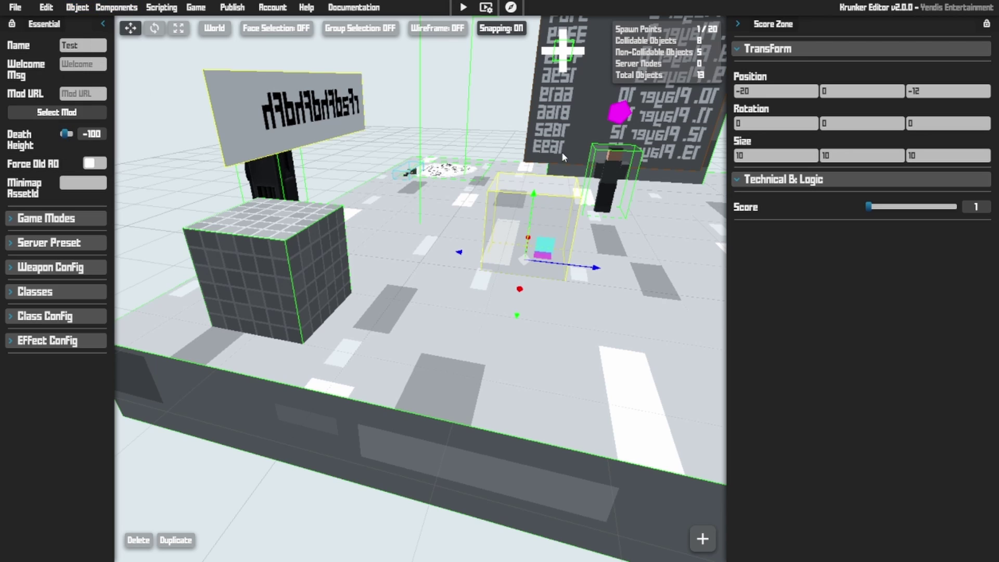
# Add a check point zone and move it to the floor in front of the spawn point, beside the score zone
pyautogui.moveTo(90, 13)
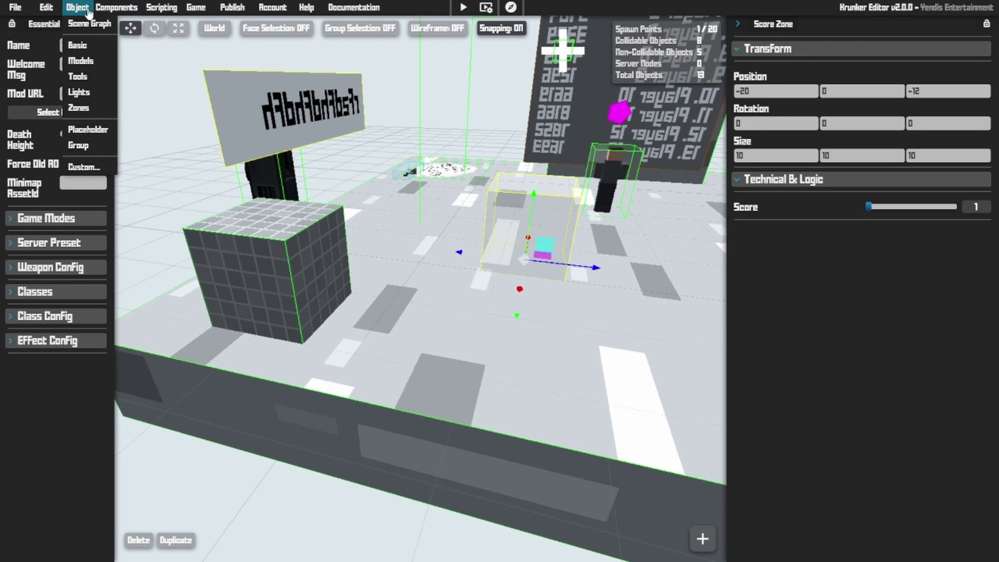
pyautogui.moveTo(92, 108)
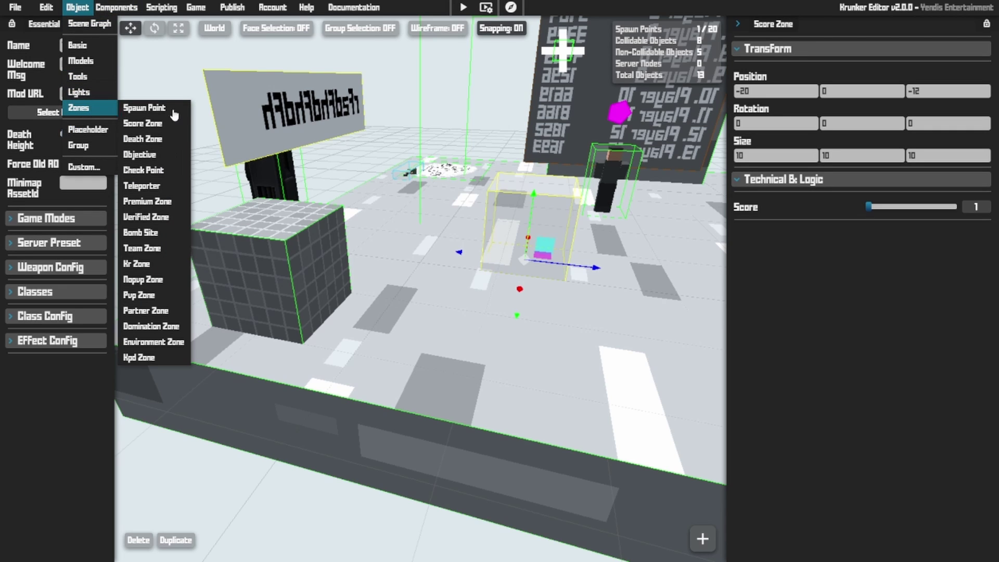
pyautogui.click(161, 170)
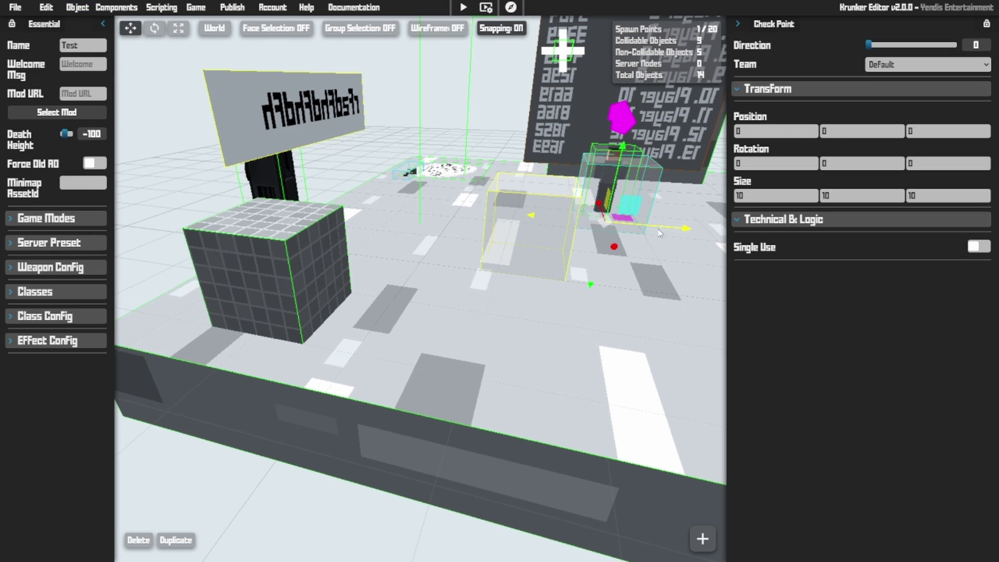
pyautogui.moveTo(622, 219); pyautogui.dragTo(631, 274)
# Add a death zone and move it to X -4, Z -32
pyautogui.moveTo(83, 10)
pyautogui.moveTo(93, 108)
pyautogui.click(161, 184)
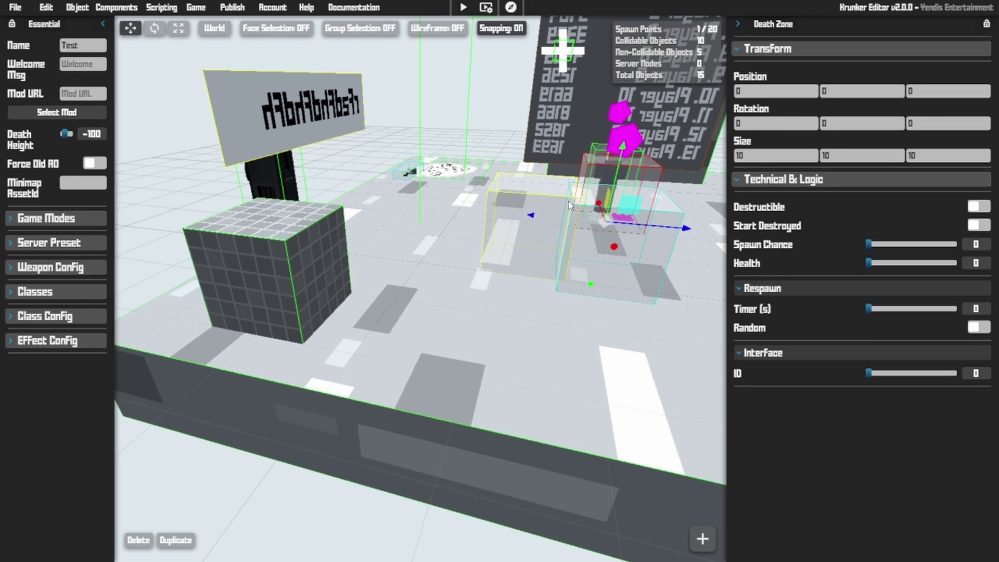
pyautogui.moveTo(622, 218); pyautogui.dragTo(537, 197)
pyautogui.click(417, 184)
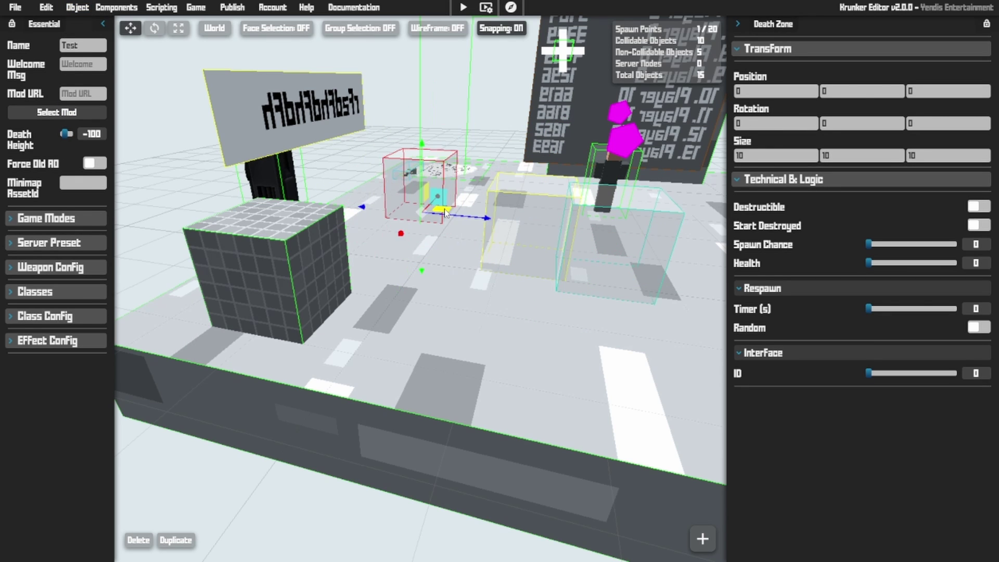
# Add an objective zone at the map's origin
pyautogui.click(77, 7)
pyautogui.moveTo(79, 108)
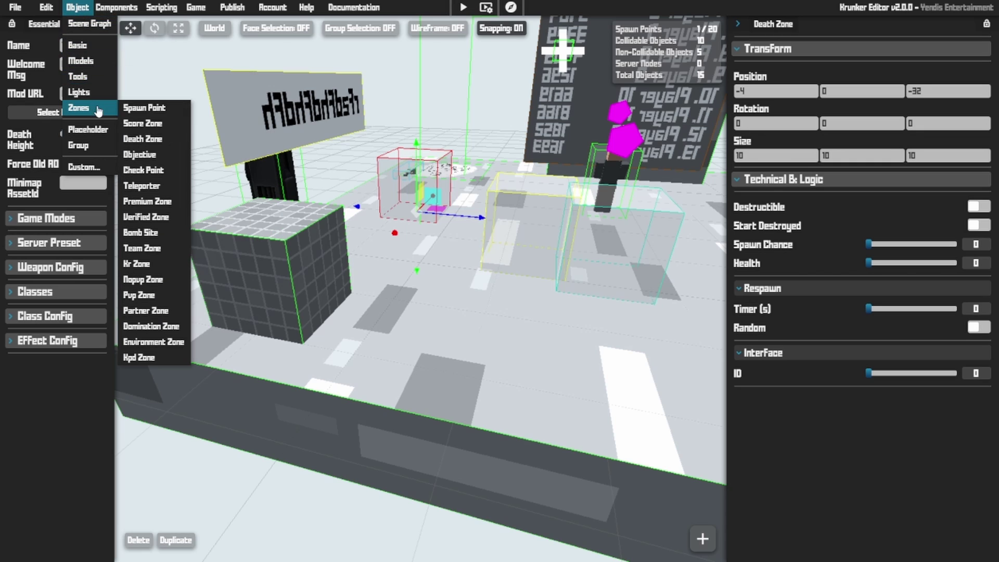
pyautogui.click(156, 154)
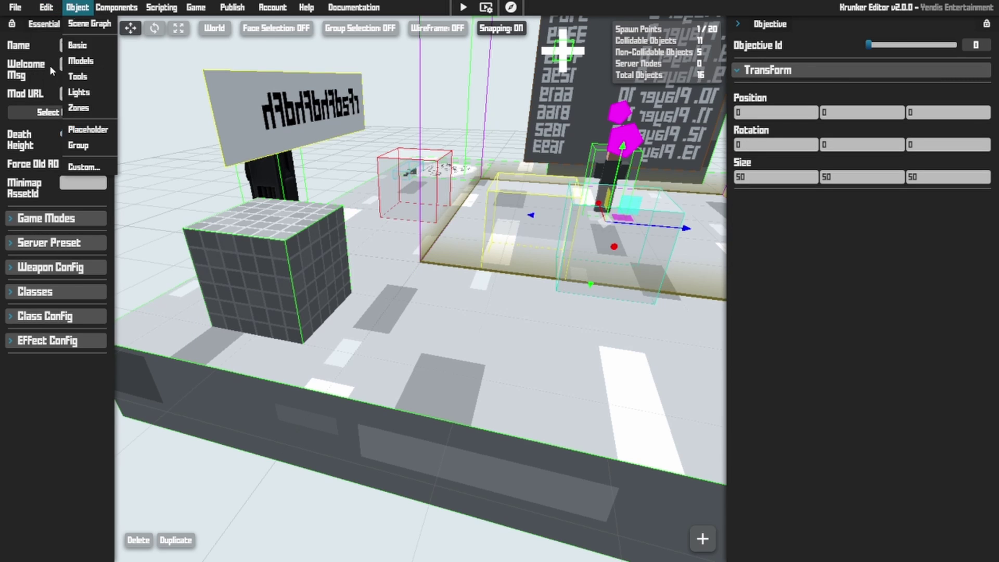
# Add a teleporter, reduce its height to 6 and lower it to Y -5
pyautogui.moveTo(76, 10)
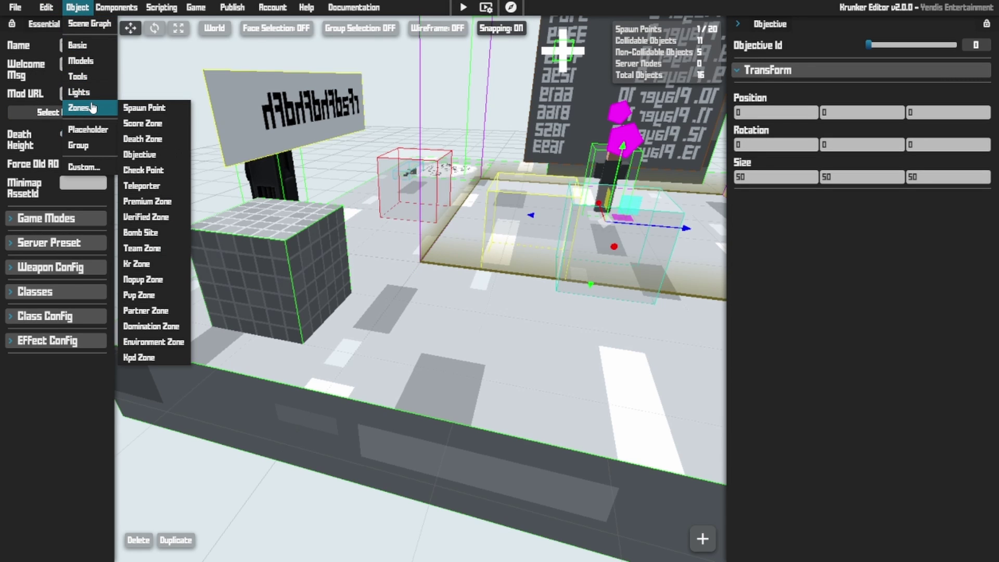
pyautogui.click(164, 185)
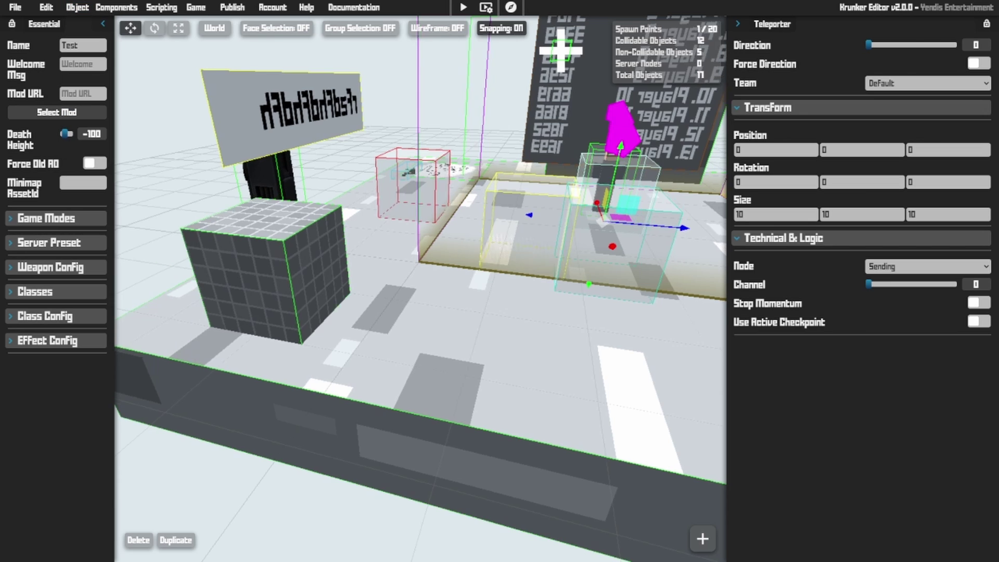
pyautogui.moveTo(380, 197); pyautogui.dragTo(444, 191, button='right')
pyautogui.press('3')
pyautogui.moveTo(490, 178); pyautogui.dragTo(487, 233)
pyautogui.press('1')
pyautogui.press('3')
# Lower the teleporter to Y -15 beneath the platform and stretch it to 130 along X and 325 along Z
pyautogui.scroll(-10, 487, 244)
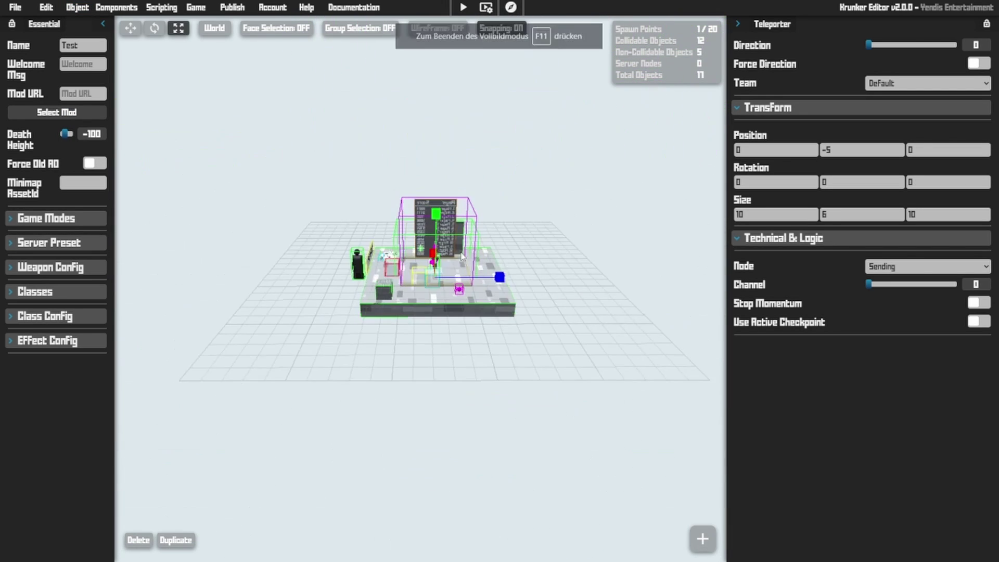
pyautogui.moveTo(481, 278); pyautogui.dragTo(630, 284)
pyautogui.press('1')
pyautogui.moveTo(437, 250); pyautogui.dragTo(436, 263)
pyautogui.press('3')
pyautogui.moveTo(485, 288); pyautogui.dragTo(580, 305)
pyautogui.moveTo(580, 305); pyautogui.dragTo(463, 247)
pyautogui.moveTo(502, 165); pyautogui.dragTo(407, 206)
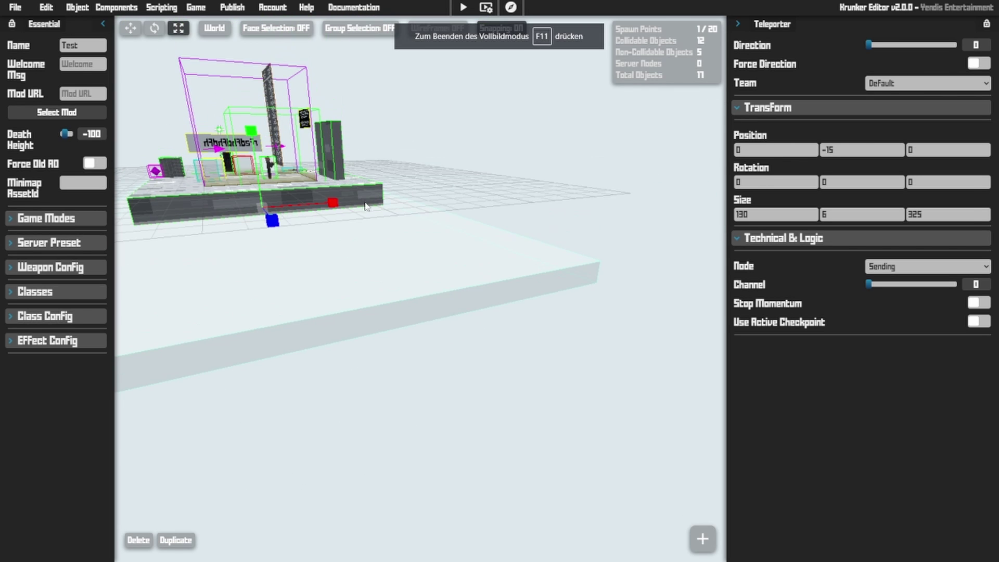
# Widen the teleporter to 192 along X and set its channel to 1
pyautogui.click(357, 200)
pyautogui.click(371, 238)
pyautogui.press('w')
pyautogui.moveTo(333, 203); pyautogui.dragTo(502, 211)
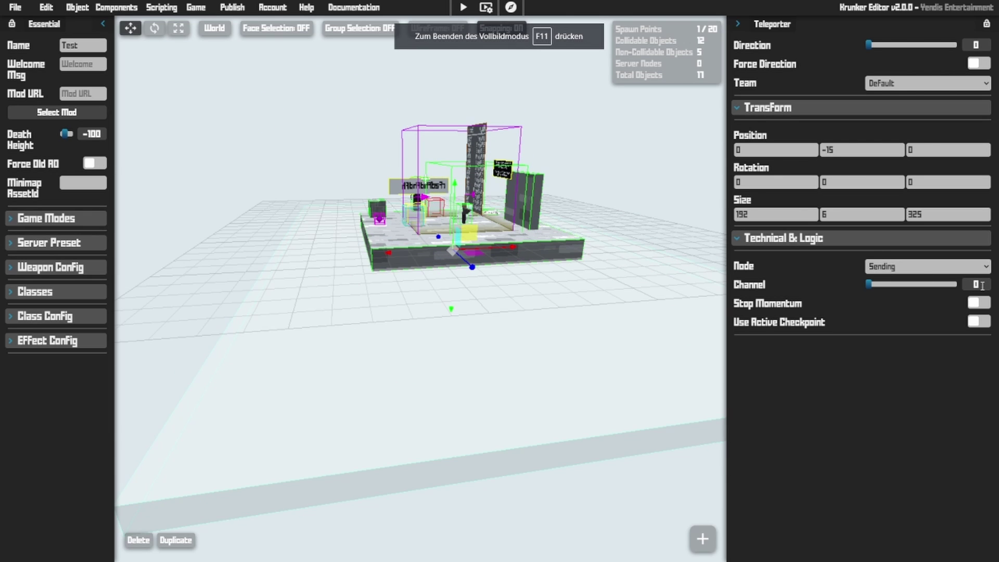
pyautogui.moveTo(510, 246); pyautogui.dragTo(535, 253, button='right')
pyautogui.press('w')
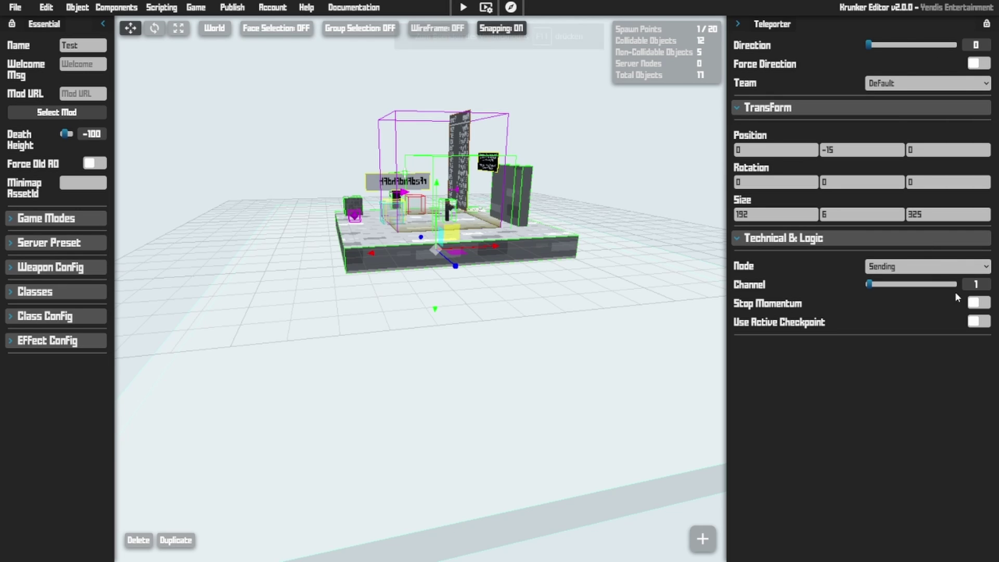
# Enable Stop Momentum and Use Active Checkpoint for the sending teleporter beneath the platform
pyautogui.click(973, 302)
pyautogui.click(971, 323)
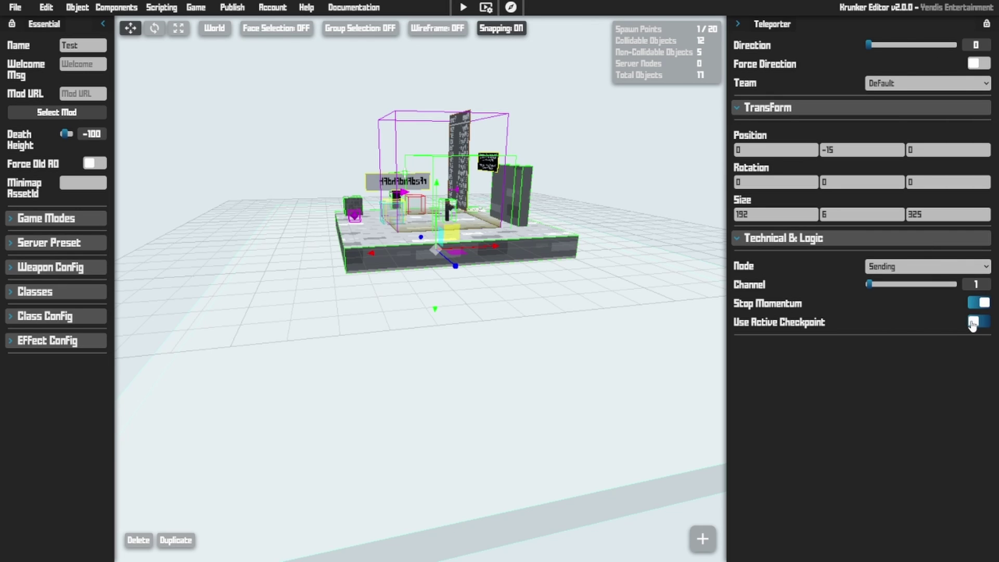
# Add a second teleporter at the map's origin and raise it to Y 14
pyautogui.moveTo(521, 312); pyautogui.dragTo(499, 271, button='right')
pyautogui.press('w')
pyautogui.press('w')
pyautogui.press('s')
pyautogui.press('s')
pyautogui.hotkey('shift', 'a')
pyautogui.write('tel')
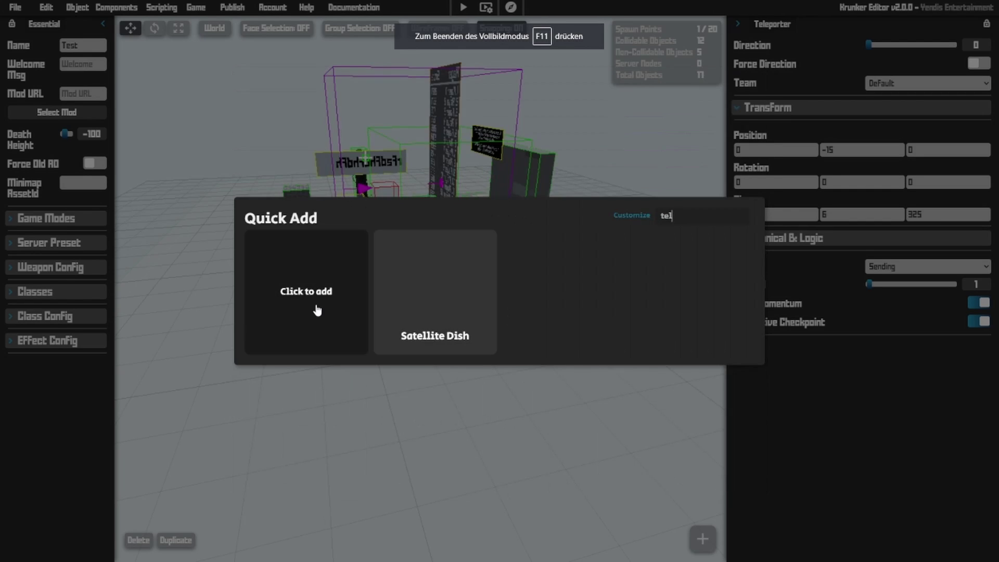
pyautogui.click(317, 310)
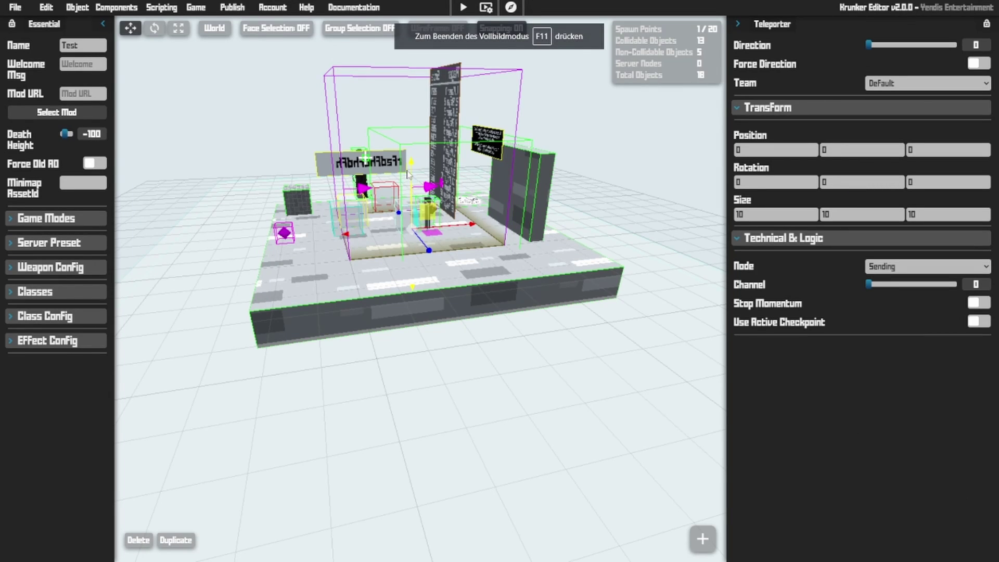
# Set the new teleporter to Receiving on channel 1 and move it to Z 41
pyautogui.click(944, 268)
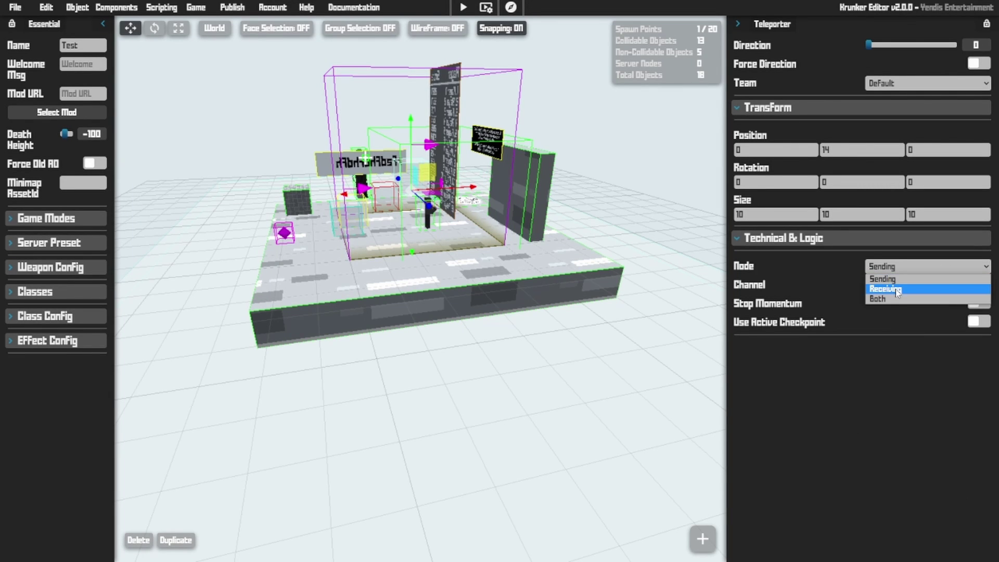
pyautogui.click(897, 290)
pyautogui.write('1')
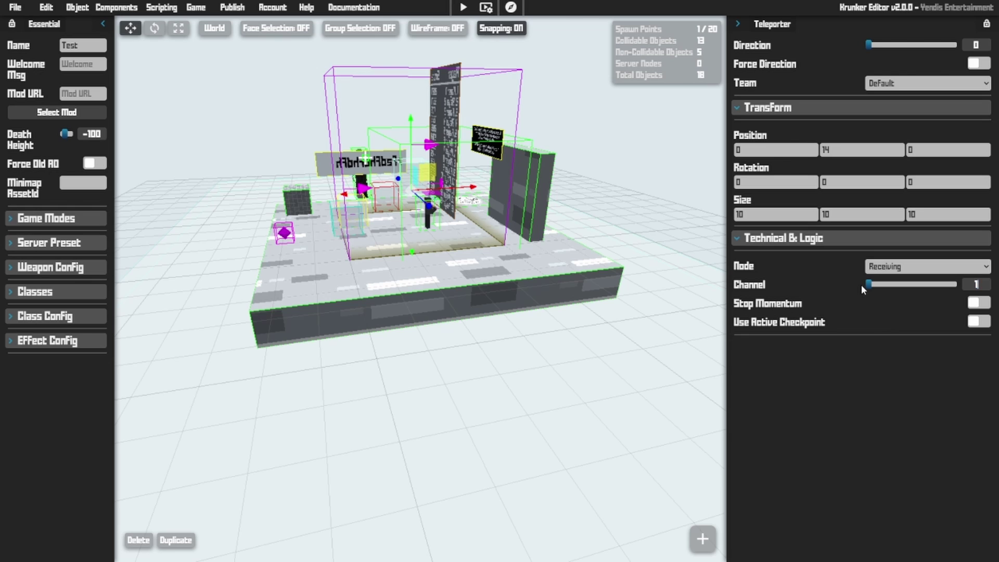
pyautogui.press('Return')
pyautogui.moveTo(438, 217); pyautogui.dragTo(482, 244)
pyautogui.moveTo(449, 247); pyautogui.dragTo(473, 220, button='right')
pyautogui.moveTo(541, 270); pyautogui.dragTo(455, 277, button='right')
pyautogui.press('s')
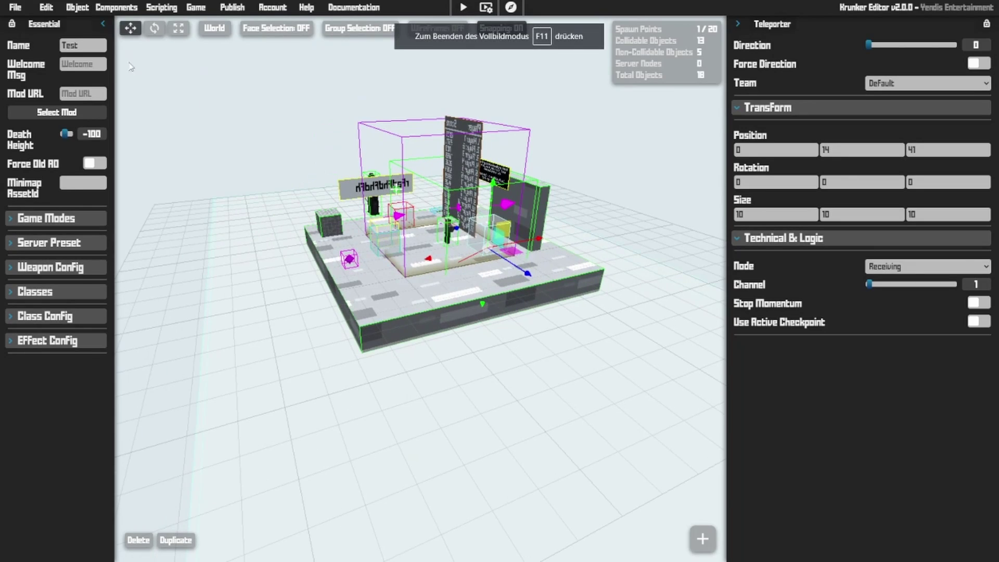
# Add a team zone at X -56 and an environment zone at the map's origin
pyautogui.moveTo(77, 8)
pyautogui.moveTo(89, 108)
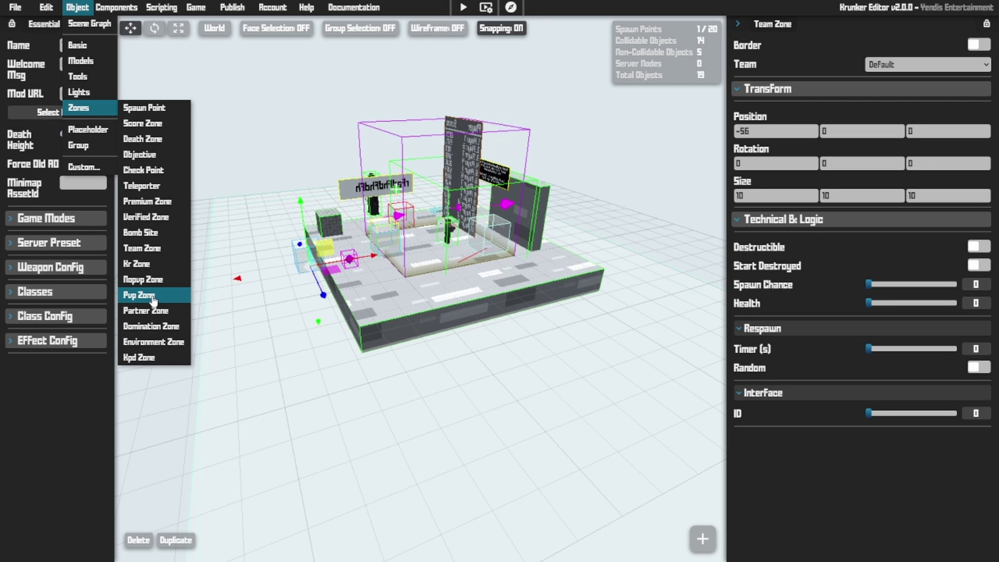
pyautogui.click(167, 344)
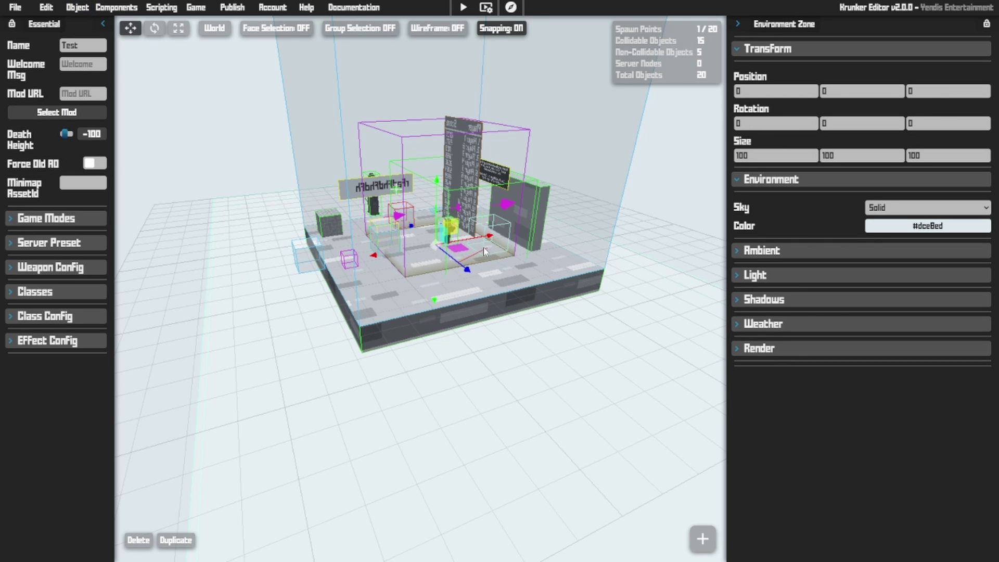
# Scale the environment zone to 251 along X, 165 along Y and 222 along Z
pyautogui.press('3')
pyautogui.moveTo(490, 235); pyautogui.dragTo(702, 169)
pyautogui.moveTo(702, 169); pyautogui.dragTo(217, 400, button='right')
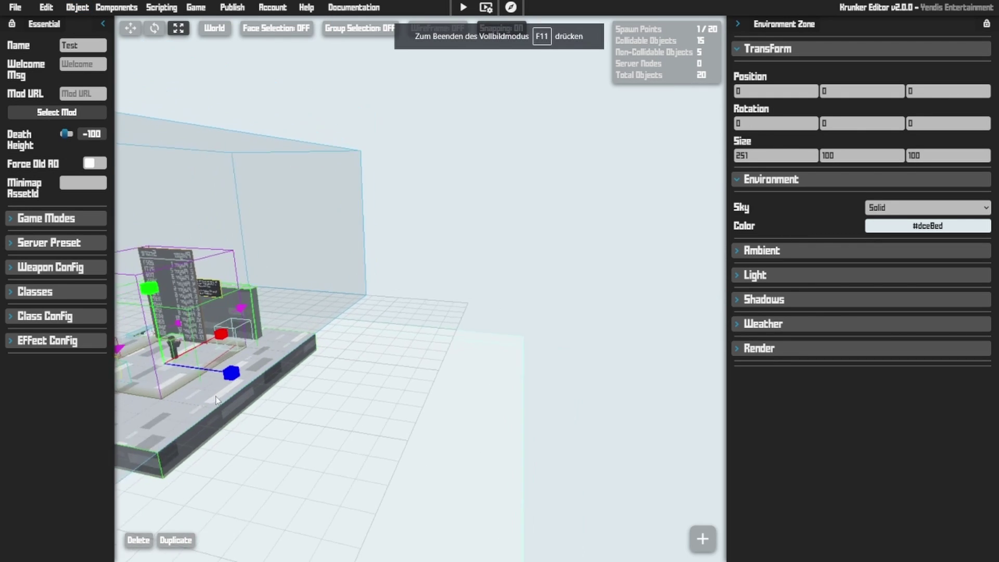
pyautogui.press('s')
pyautogui.press('a')
pyautogui.moveTo(346, 356); pyautogui.dragTo(538, 401)
pyautogui.moveTo(276, 283); pyautogui.dragTo(270, 170)
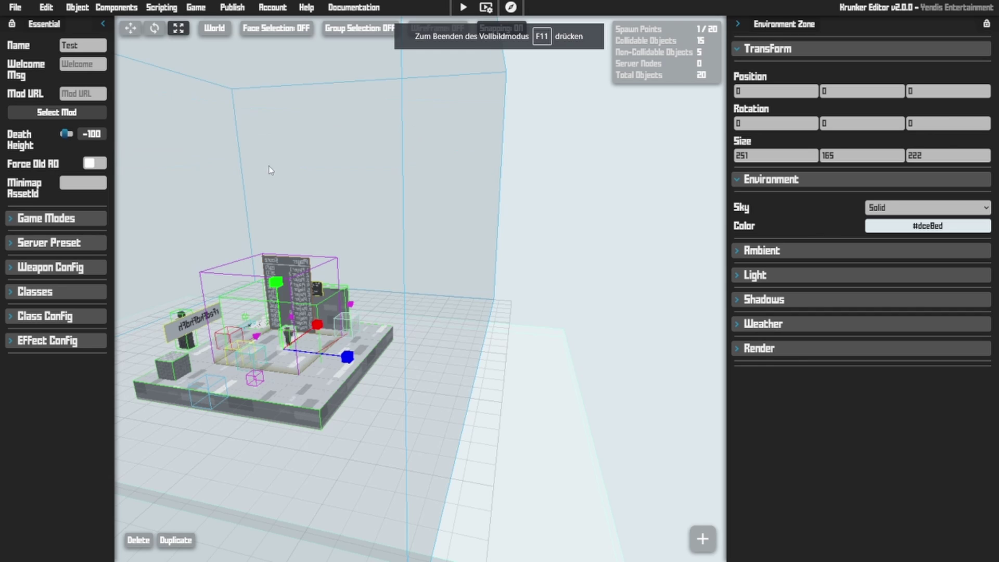
# Lower the environment zone to Y -19 so it encloses the platform
pyautogui.press('1')
pyautogui.press('s')
pyautogui.moveTo(270, 170); pyautogui.dragTo(234, 176, button='right')
pyautogui.moveTo(356, 254); pyautogui.dragTo(359, 286)
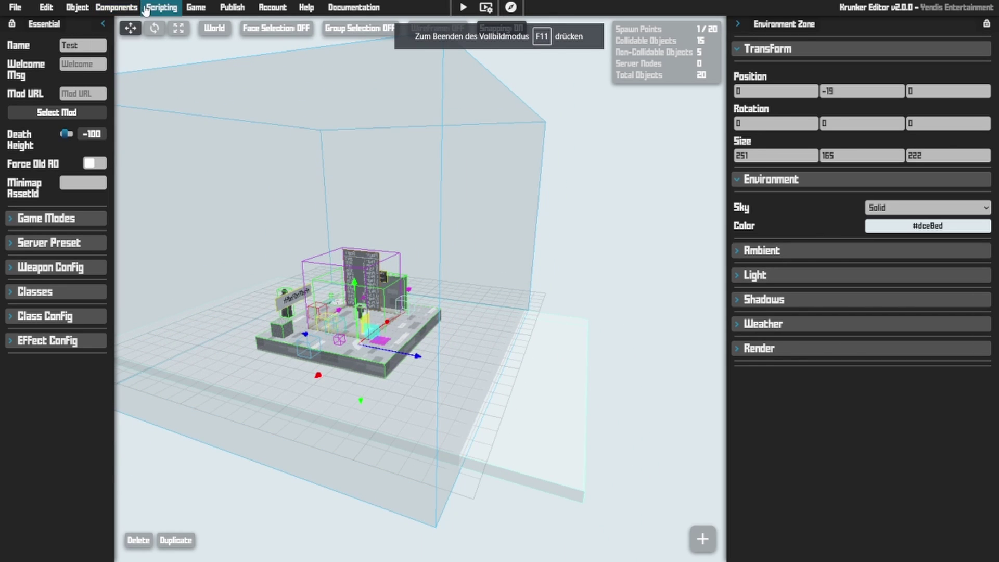
# Switch the map's global environment sky to Gradient with a #000000 middle colour
pyautogui.moveTo(120, 9)
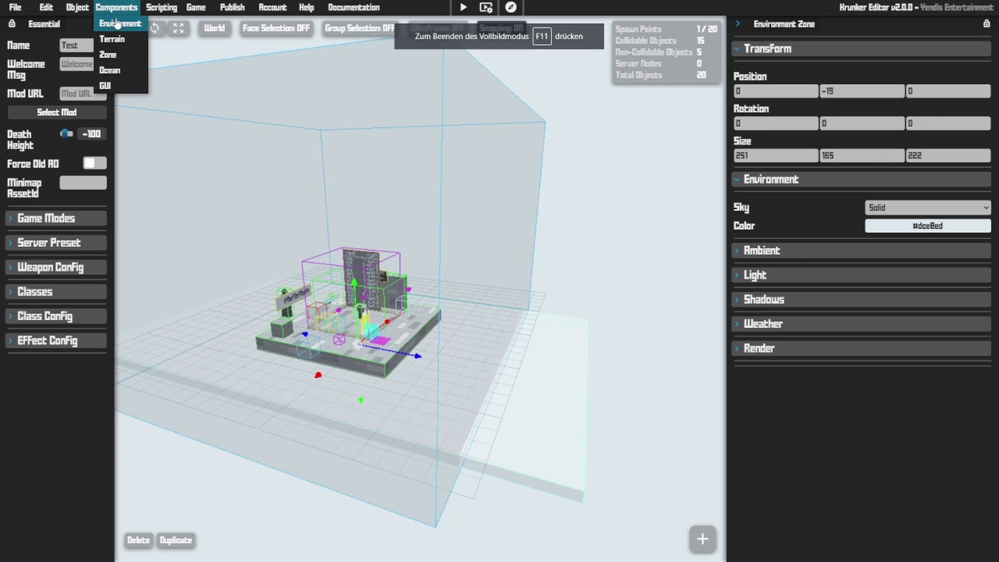
pyautogui.click(118, 23)
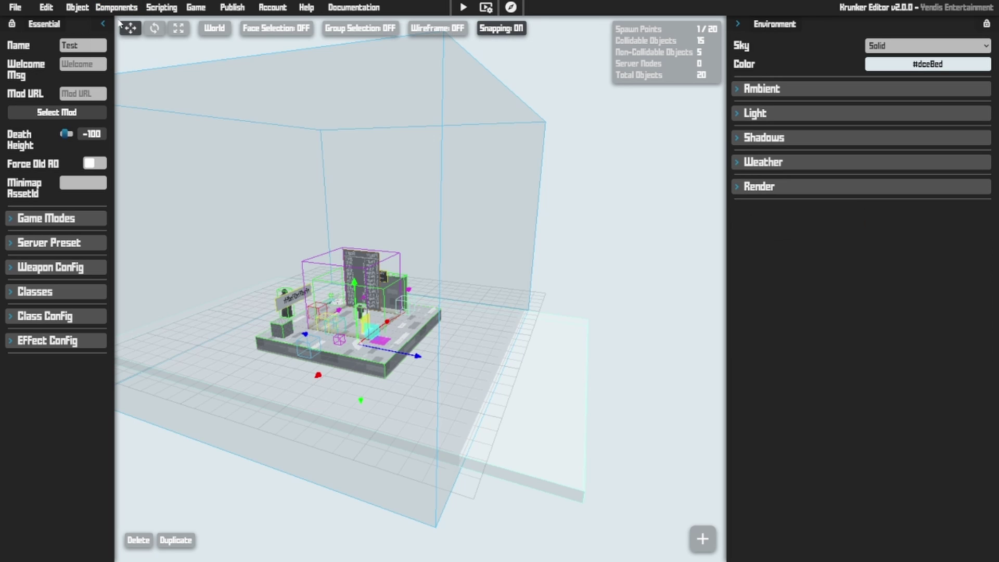
pyautogui.click(921, 52)
pyautogui.click(905, 68)
pyautogui.moveTo(822, 125); pyautogui.dragTo(991, 224)
pyautogui.moveTo(461, 161); pyautogui.dragTo(463, 156, button='right')
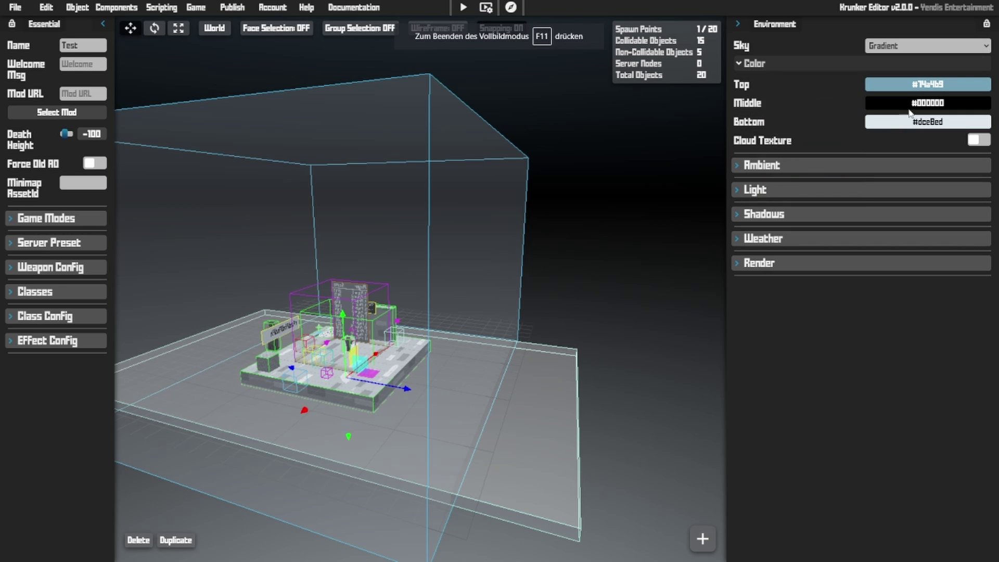
# Change the middle colour of the global gradient sky to #A6A6A6
pyautogui.click(927, 102)
pyautogui.moveTo(794, 149); pyautogui.dragTo(527, 125)
pyautogui.moveTo(770, 119); pyautogui.dragTo(639, 123)
pyautogui.click(397, 206)
pyautogui.moveTo(396, 206); pyautogui.dragTo(436, 204, button='right')
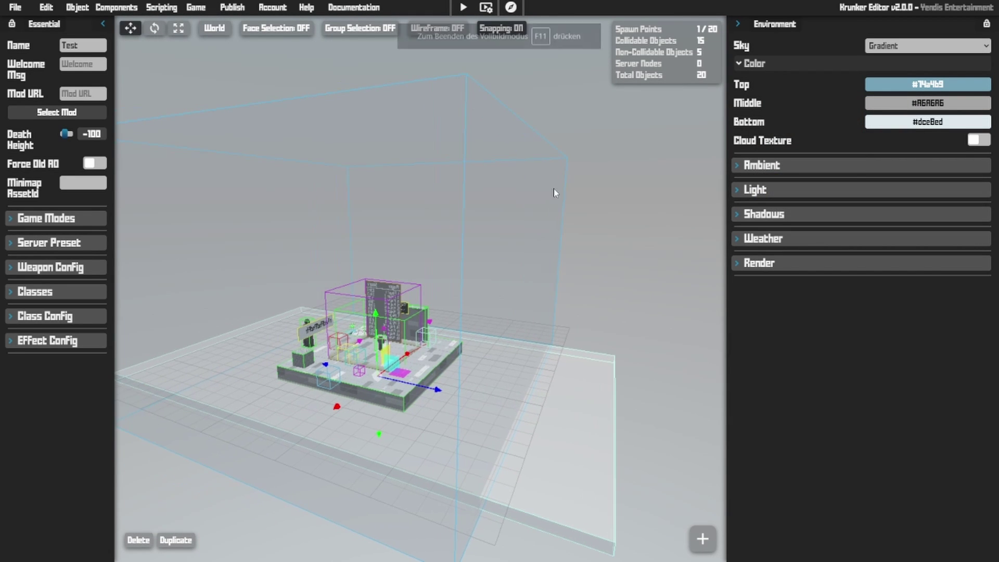
pyautogui.click(943, 103)
pyautogui.click(475, 184)
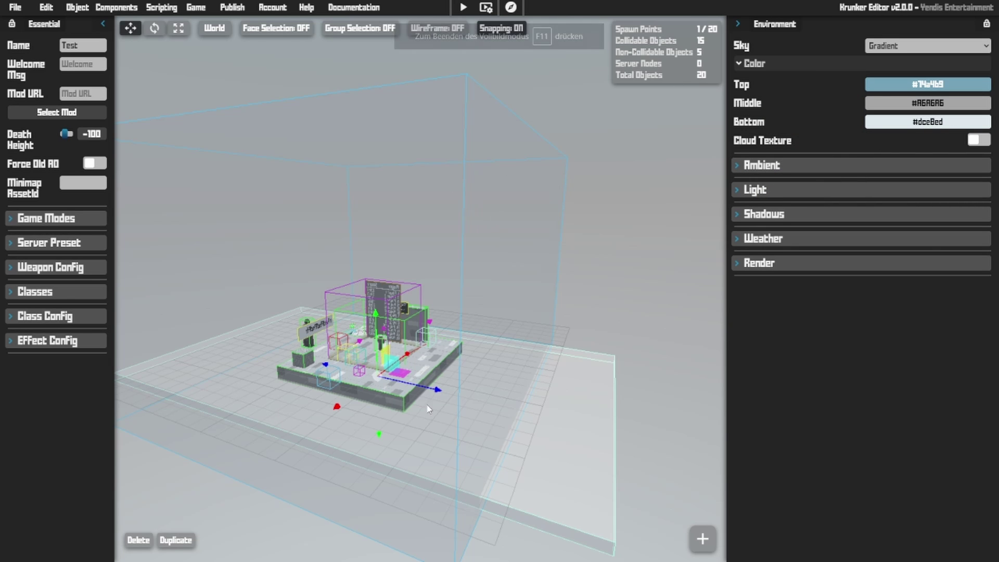
# Select the environment zone around the platform, keep its sky Solid and set the sky colour to #7E7E7E
pyautogui.scroll(5, 494, 217)
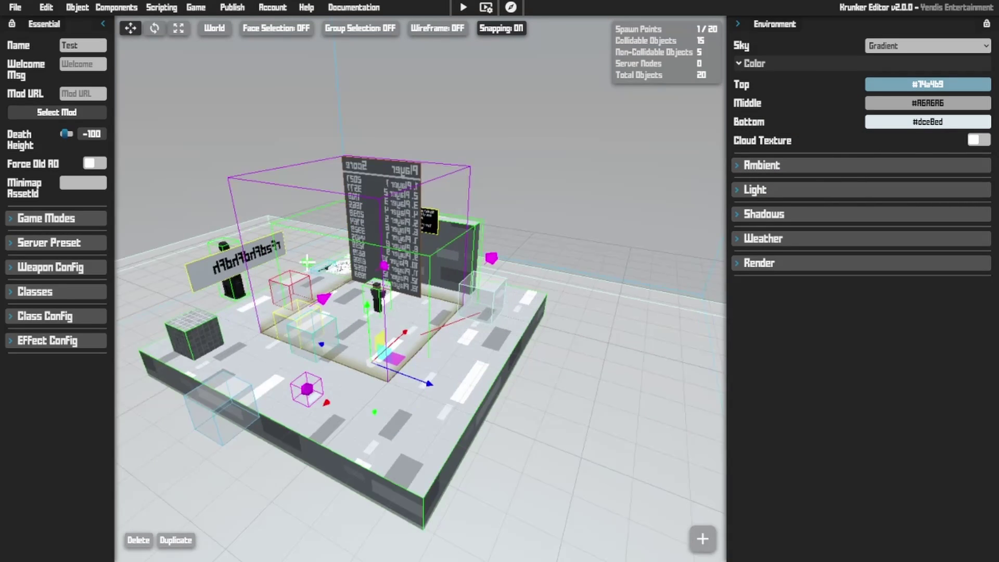
pyautogui.moveTo(494, 218); pyautogui.dragTo(491, 229, button='right')
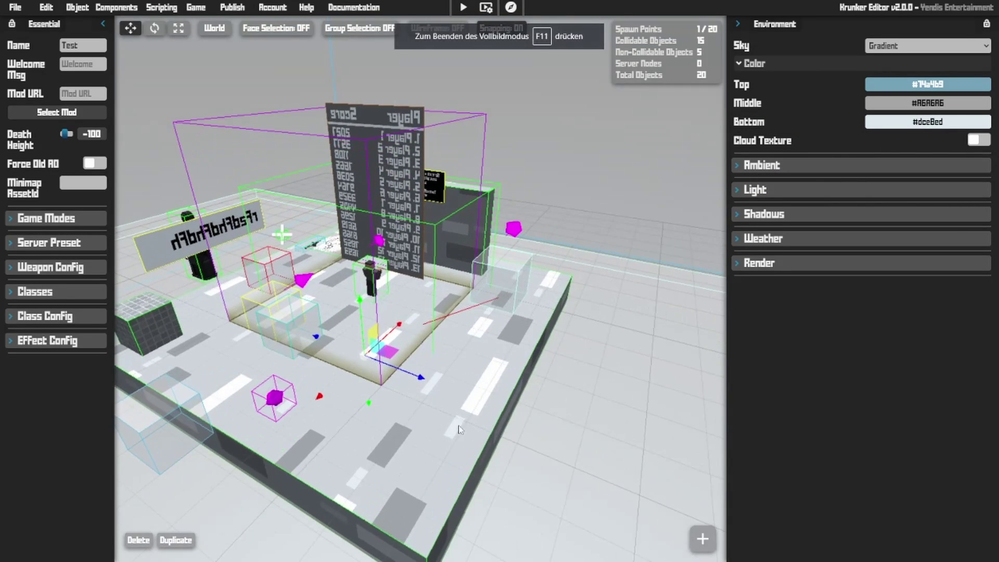
pyautogui.click(458, 424)
pyautogui.moveTo(456, 385); pyautogui.dragTo(455, 385, button='right')
pyautogui.press('s')
pyautogui.click(491, 216)
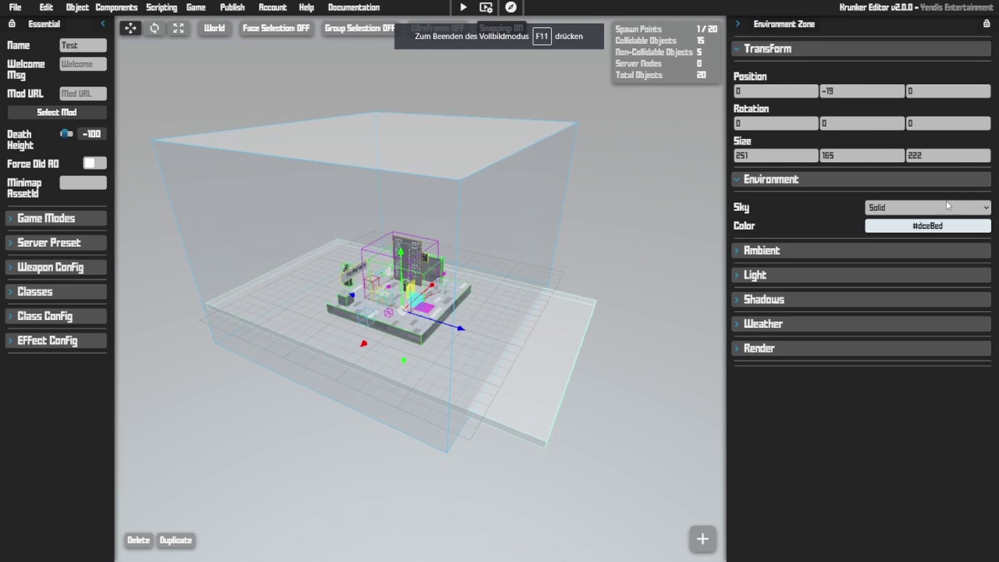
pyautogui.click(900, 212)
pyautogui.click(900, 212)
pyautogui.click(900, 211)
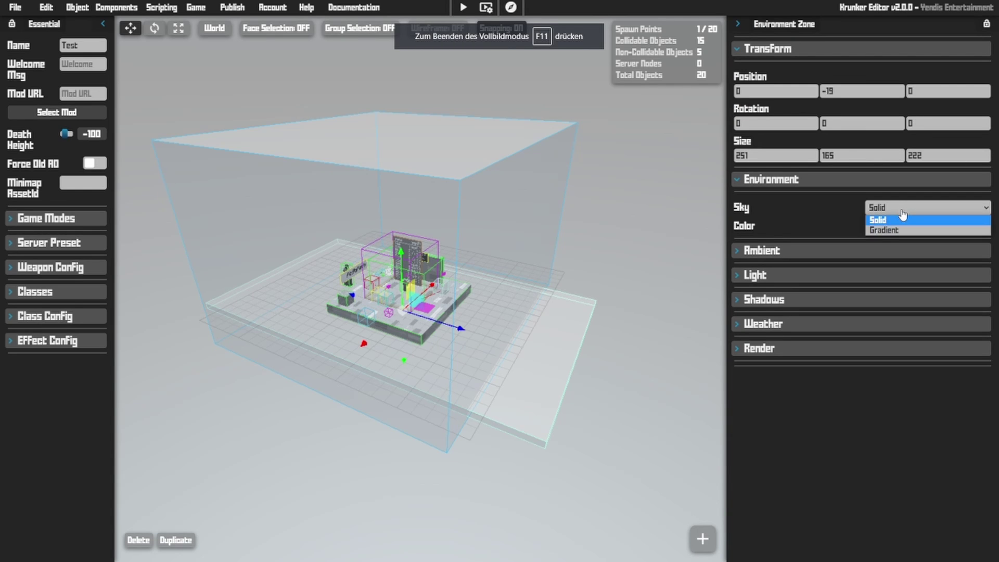
pyautogui.click(901, 212)
pyautogui.click(884, 227)
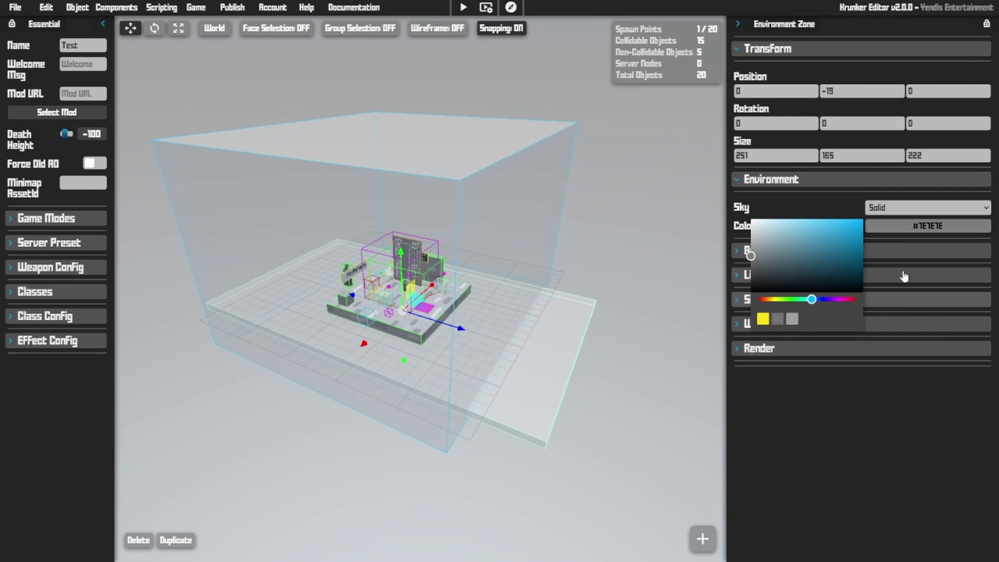
pyautogui.click(903, 210)
pyautogui.click(887, 215)
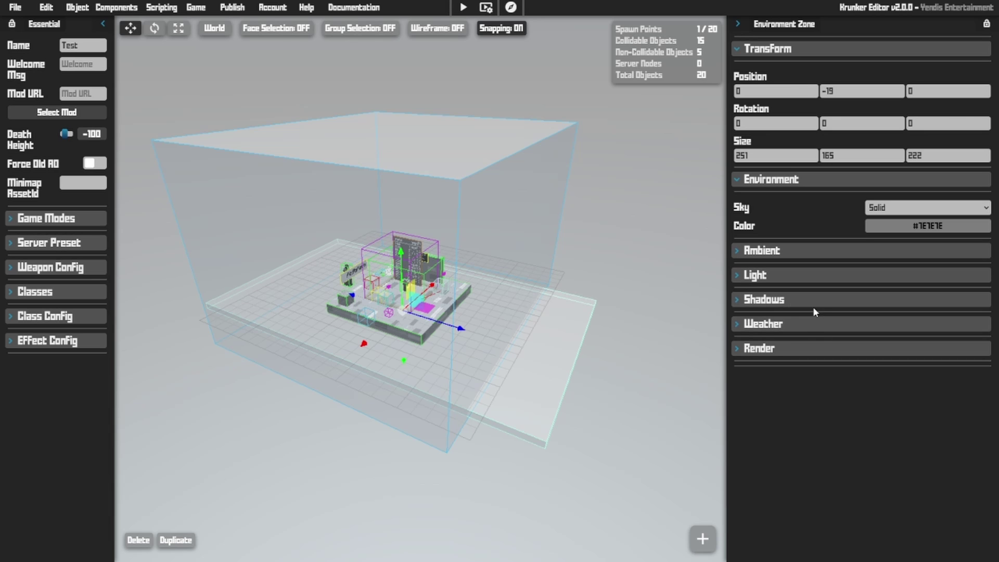
# Set the environment zone's fog distance to 6065 and expand its light settings
pyautogui.click(803, 326)
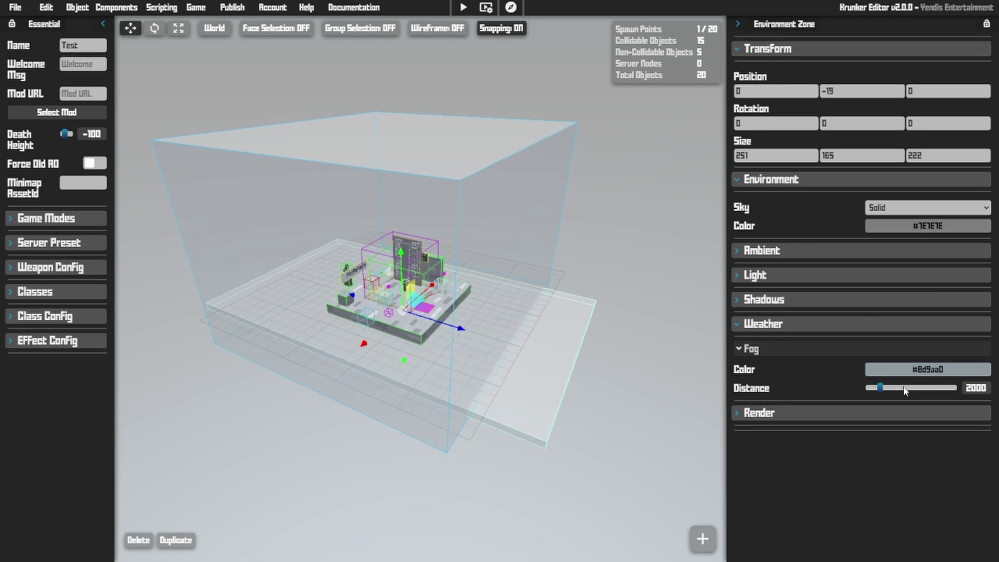
pyautogui.click(809, 277)
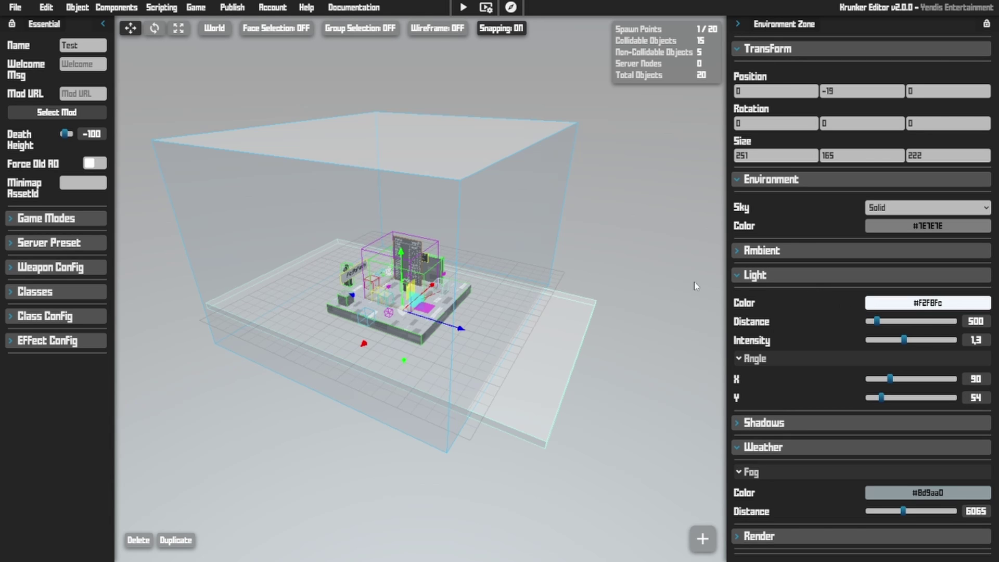
# Examine the environment zone and the map inside it from several sides
pyautogui.moveTo(696, 286)
pyautogui.mouseDown(button='right')
pyautogui.moveTo(541, 125)
pyautogui.moveTo(641, 258)
pyautogui.moveTo(686, 279)
pyautogui.mouseUp(button='right')
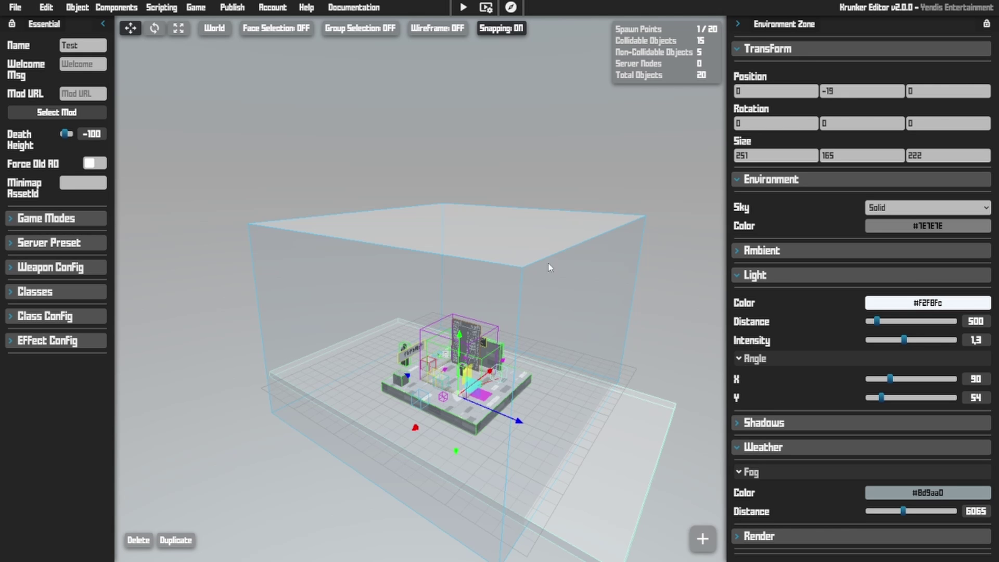
pyautogui.press('d')
pyautogui.moveTo(550, 267); pyautogui.dragTo(317, 212, button='right')
pyautogui.press('d')
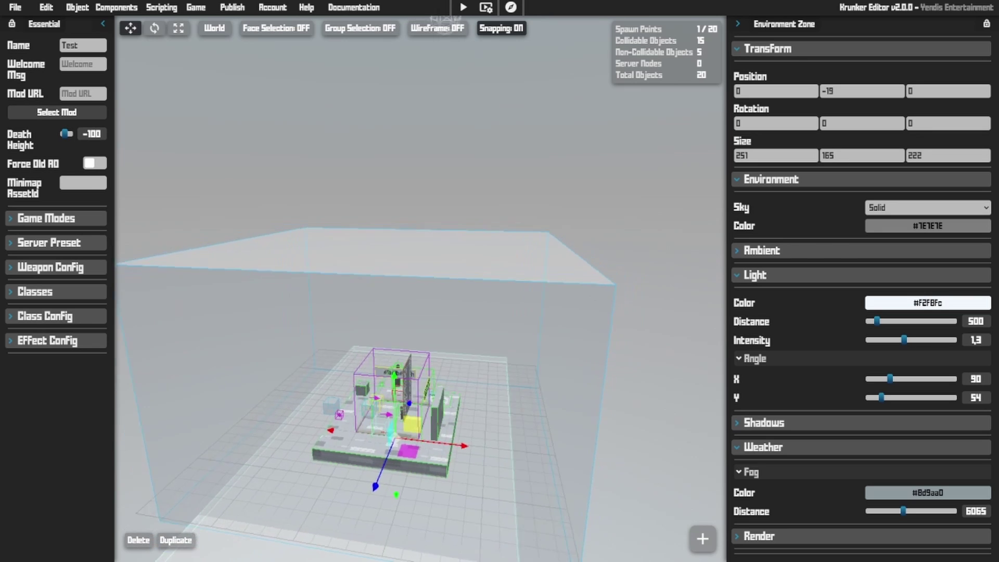
pyautogui.press('d')
pyautogui.moveTo(394, 281); pyautogui.dragTo(349, 317, button='right')
pyautogui.press('w')
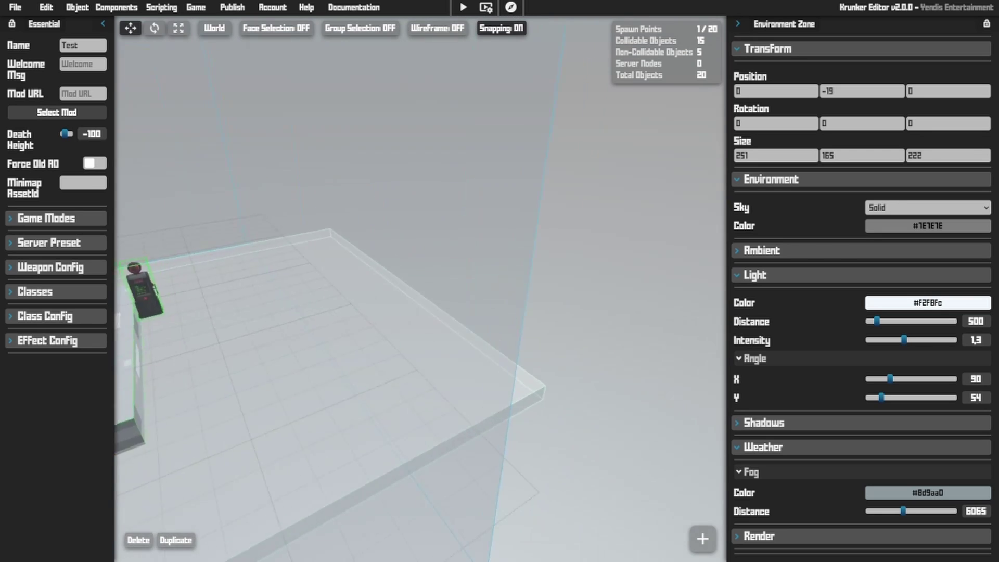
pyautogui.press('s')
pyautogui.moveTo(520, 229); pyautogui.dragTo(489, 244, button='right')
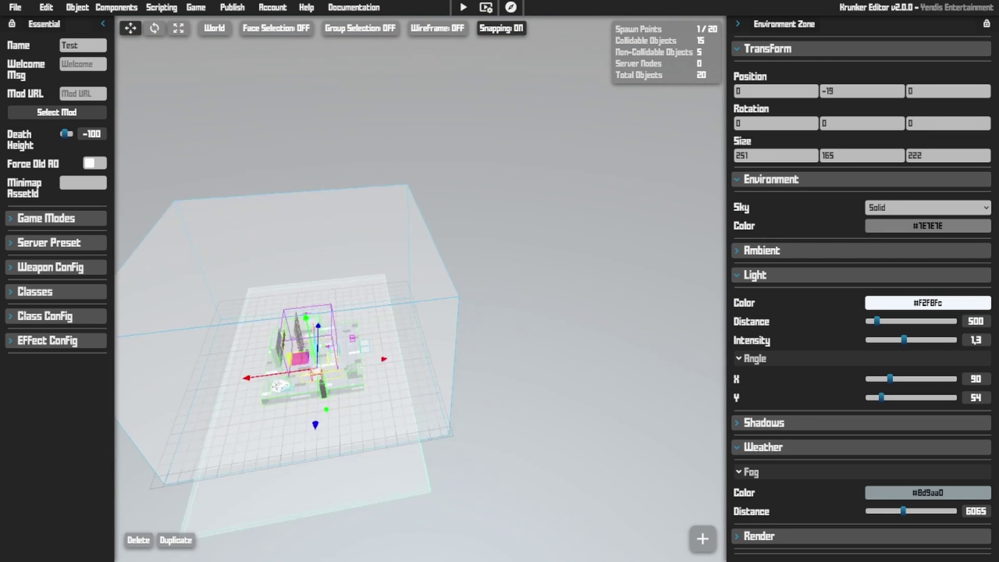
pyautogui.press('d')
pyautogui.moveTo(401, 256)
pyautogui.mouseDown(button='right')
pyautogui.moveTo(333, 244)
pyautogui.moveTo(374, 265)
pyautogui.moveTo(283, 264)
pyautogui.moveTo(312, 284)
pyautogui.moveTo(396, 258)
pyautogui.mouseUp(button='right')
pyautogui.click(375, 267)
pyautogui.press('d')
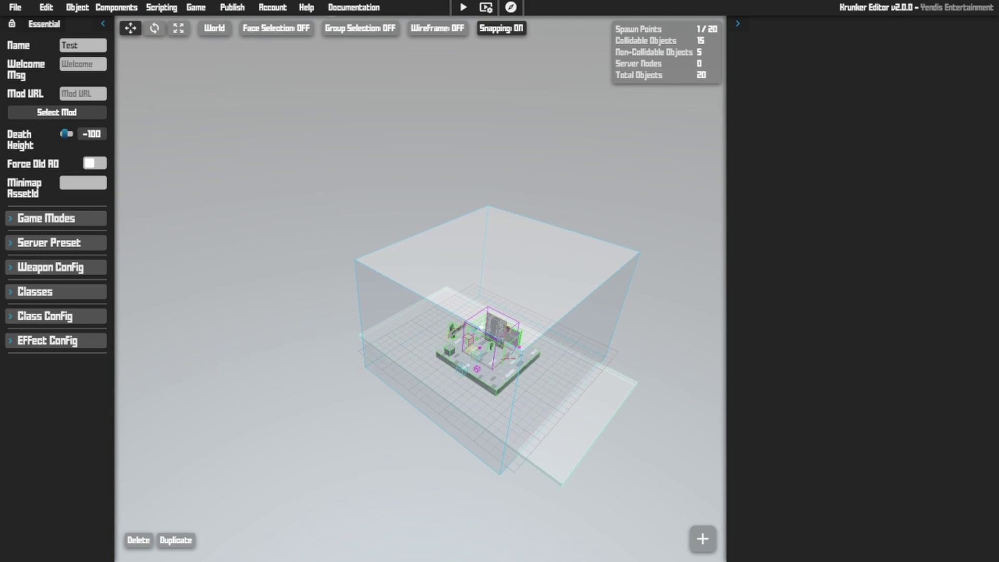
pyautogui.press('d')
pyautogui.moveTo(421, 207); pyautogui.dragTo(406, 213, button='right')
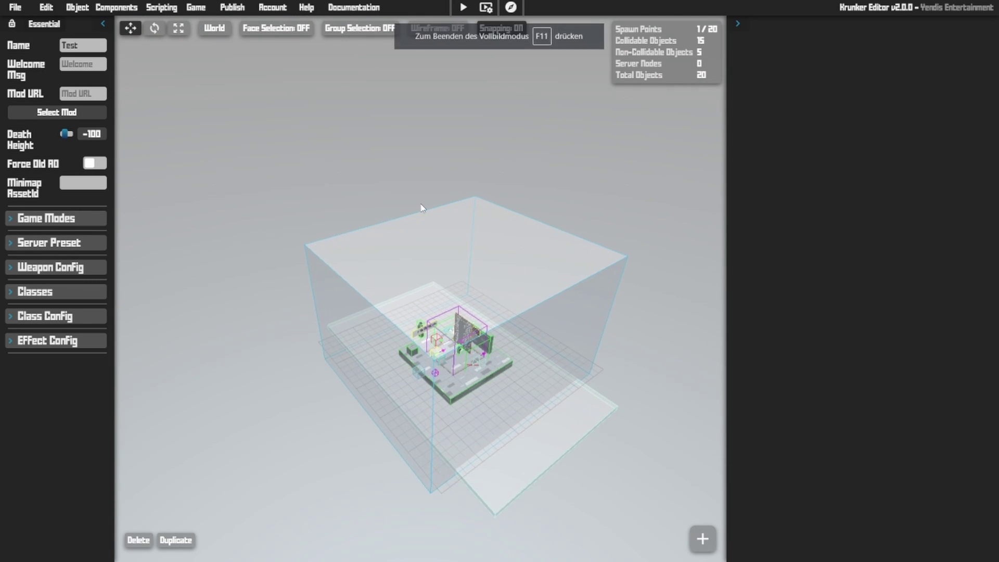